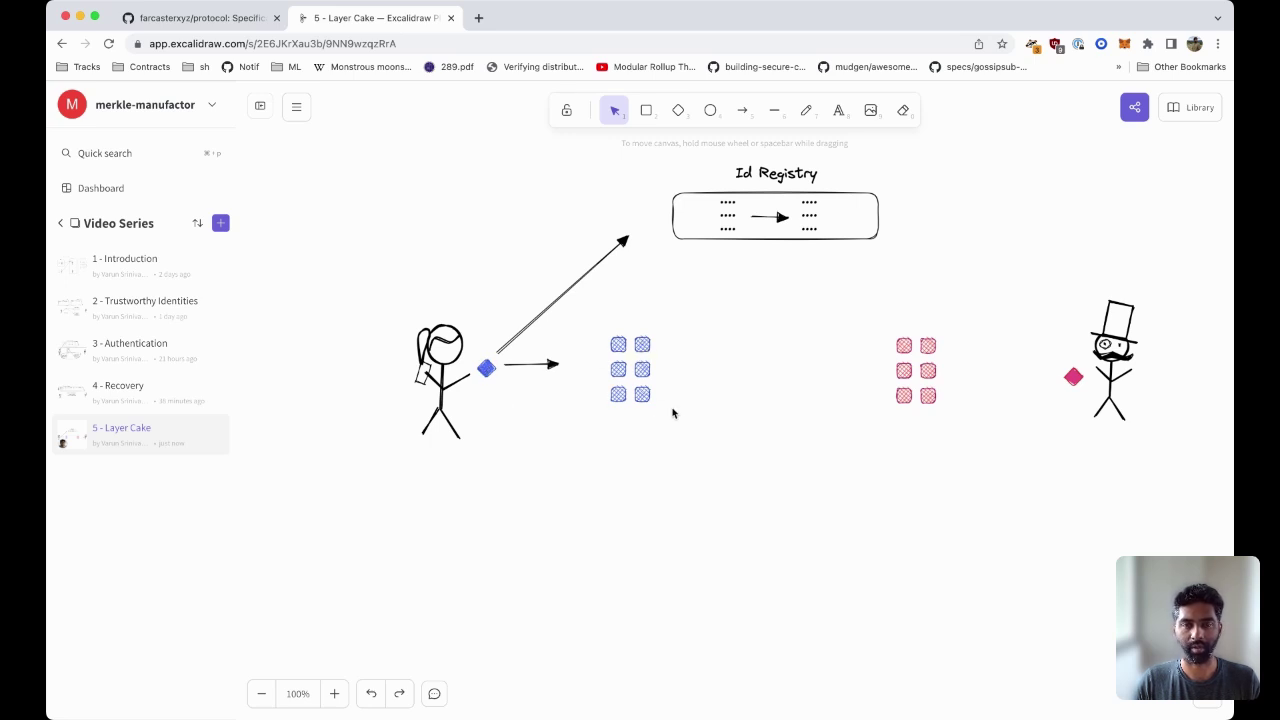
- Draw a rounded rectangle around the blue squares and place a copy of it around the red squares
key(r)
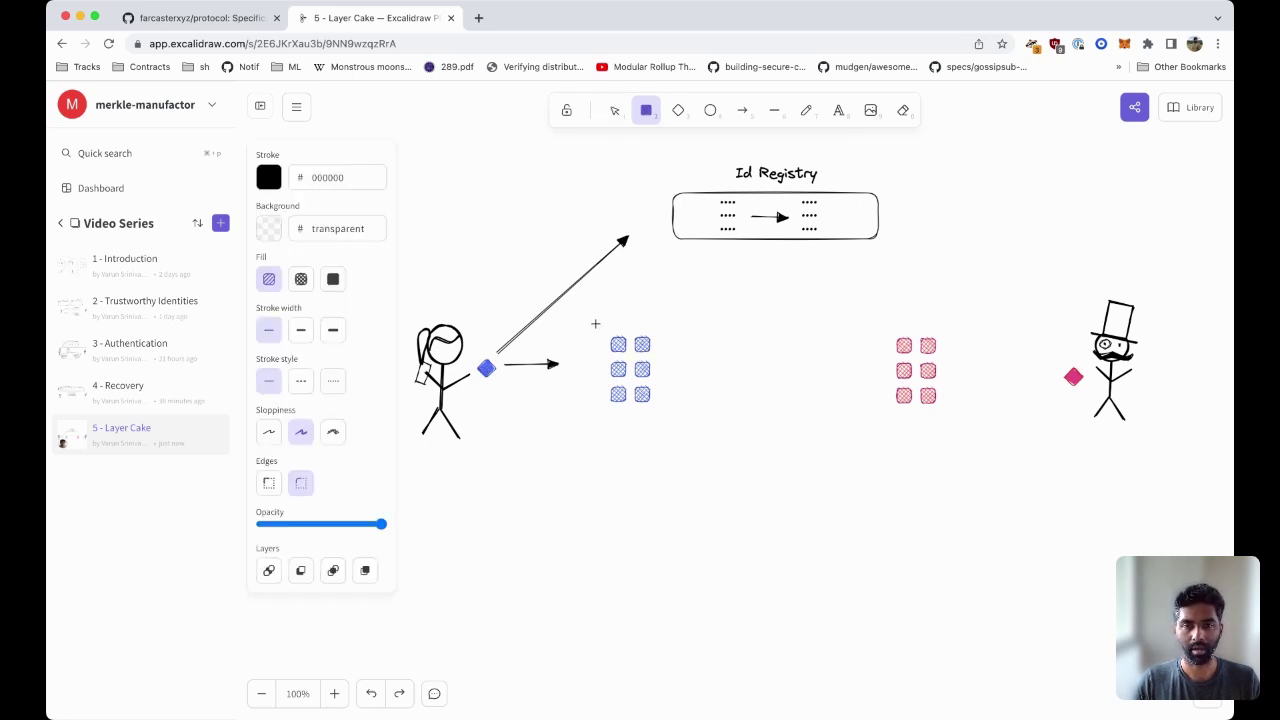
drag(595, 323, 728, 410)
key(super+c)
key(super+v)
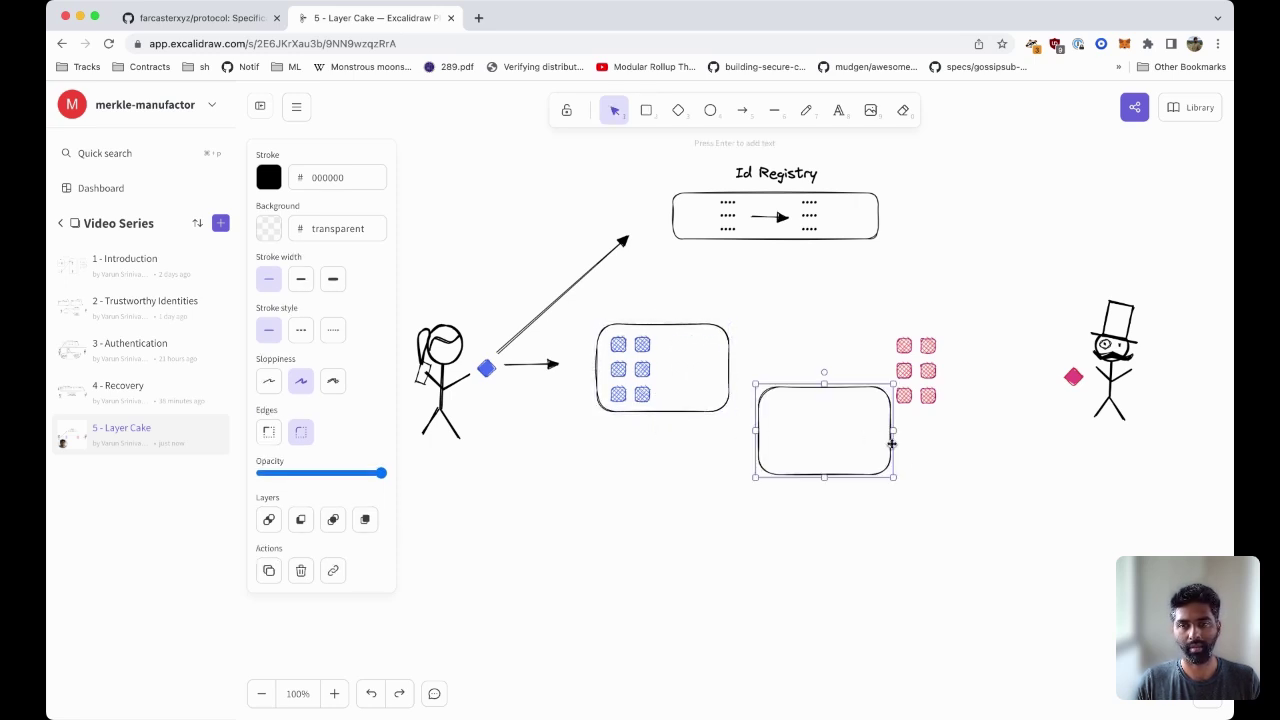
drag(863, 466, 933, 407)
click(839, 464)
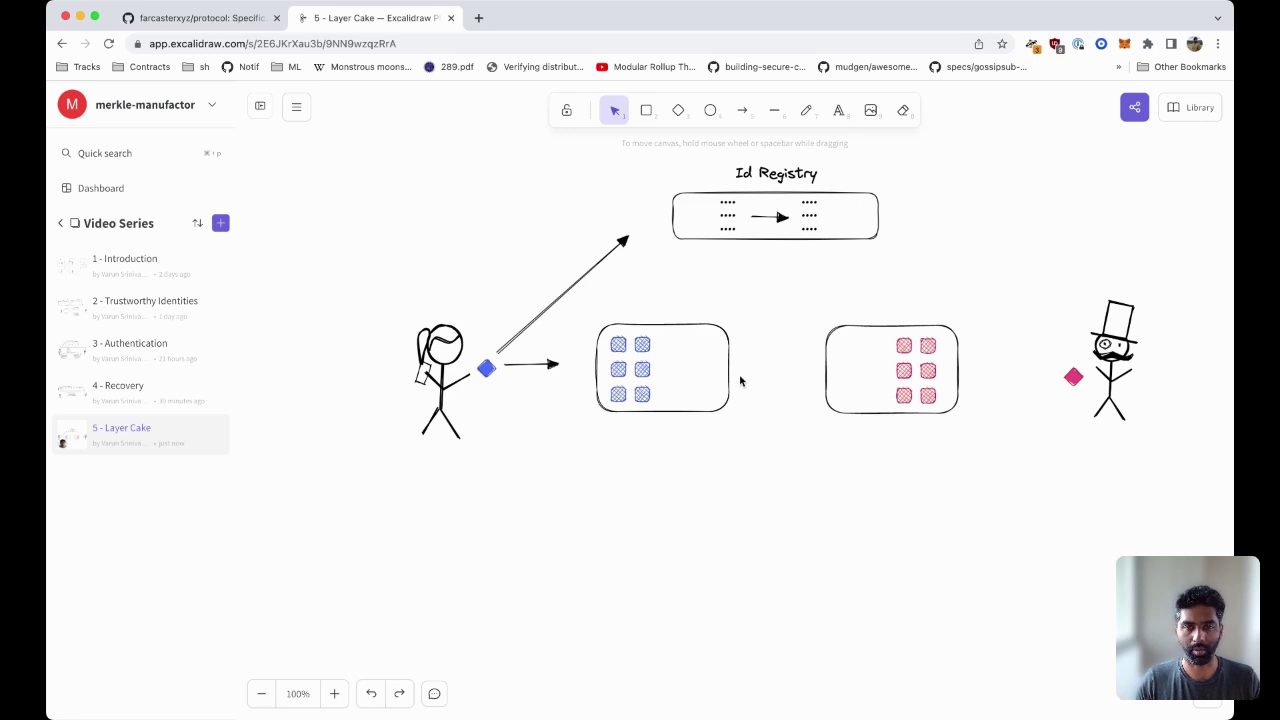
- Draw a horizontal arrow from the box around the blue squares to the box around the red squares
click(641, 397)
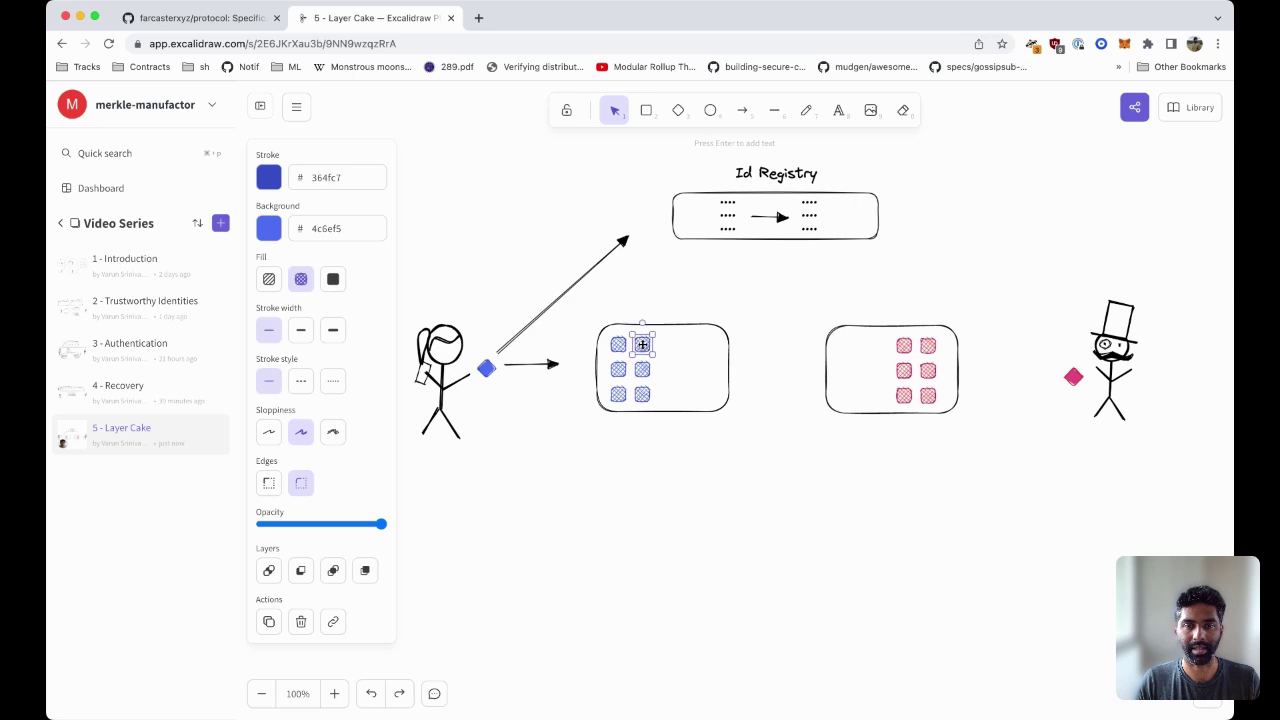
click(679, 480)
click(742, 110)
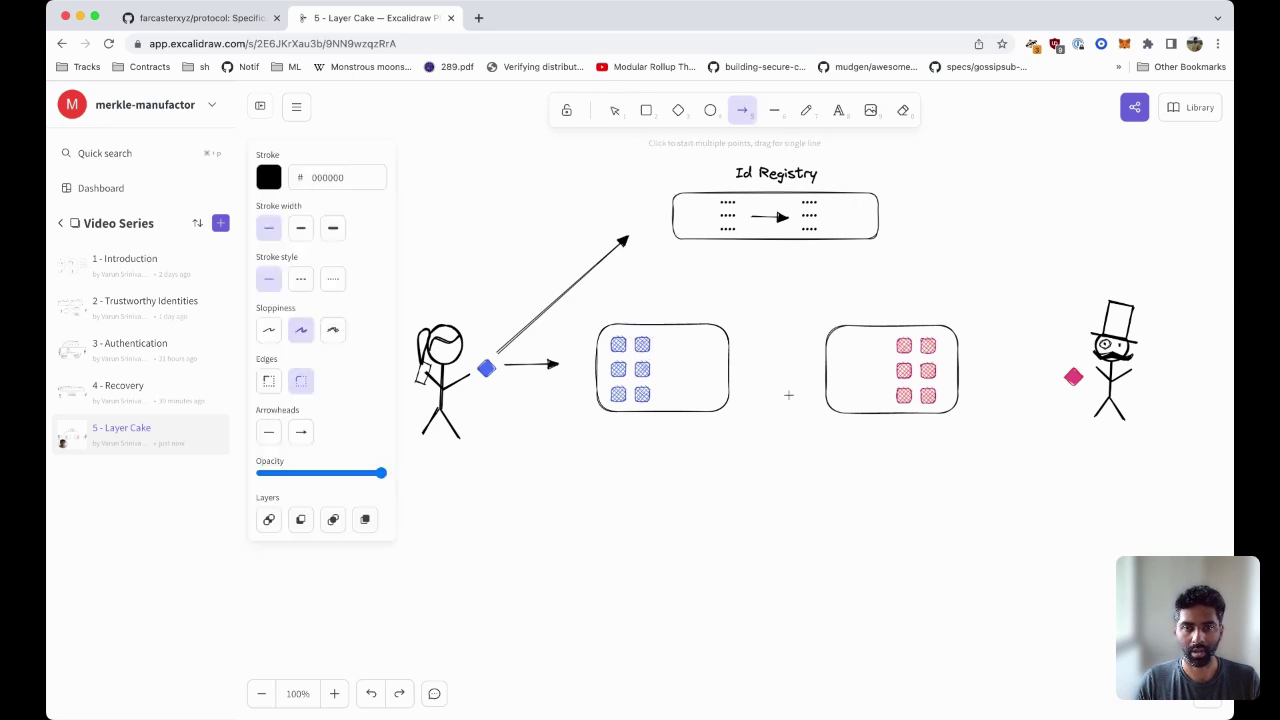
drag(731, 364, 818, 364)
- Copy the six red squares into the blue squares' box and the six blue squares into the red squares' box
drag(958, 463, 880, 320)
drag(905, 372, 675, 373)
click(713, 435)
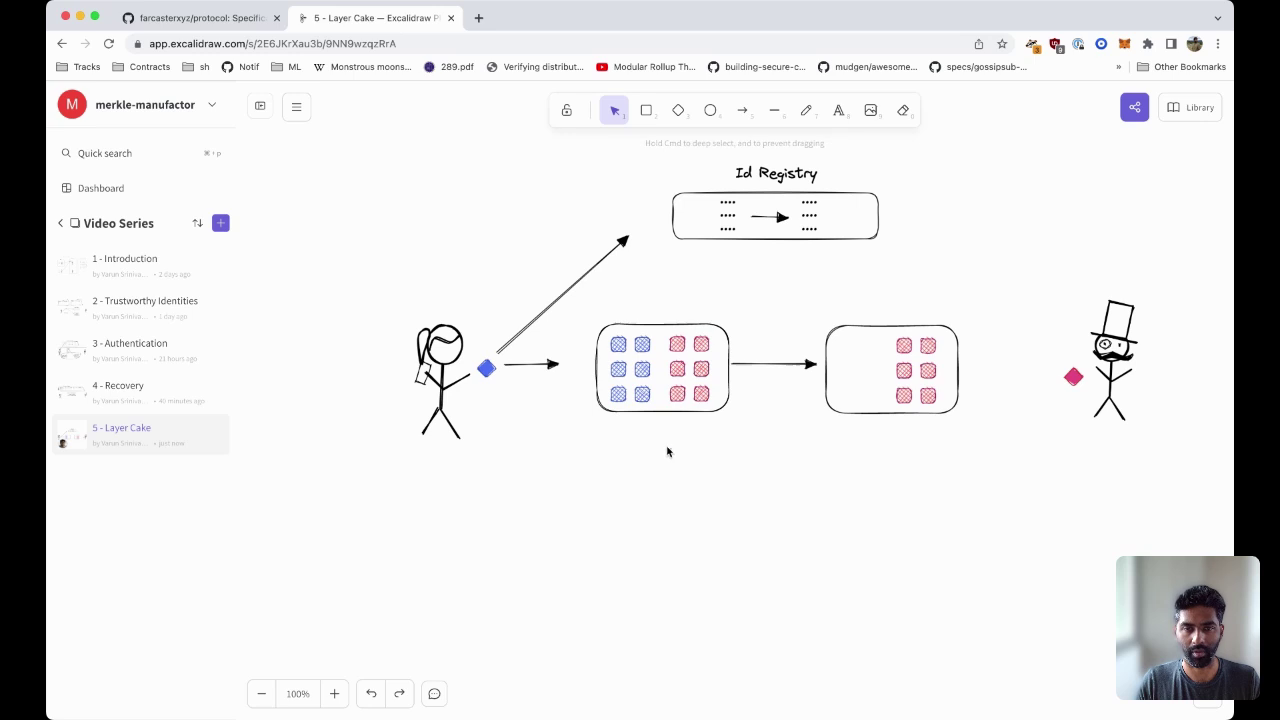
drag(670, 450, 597, 320)
drag(632, 373, 852, 372)
- Place a copy of the right-hand box above the top-hat figure and draw an arrow from it to the right-hand box
click(897, 411)
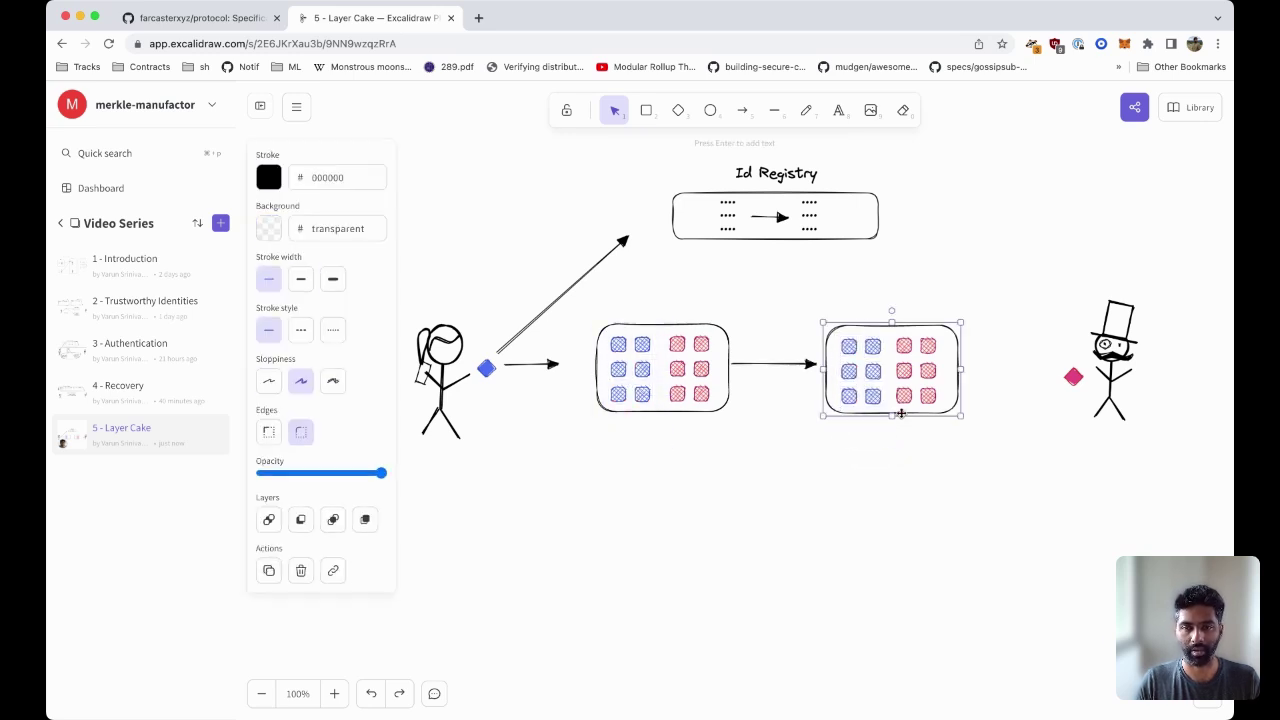
key(super+c)
key(super+v)
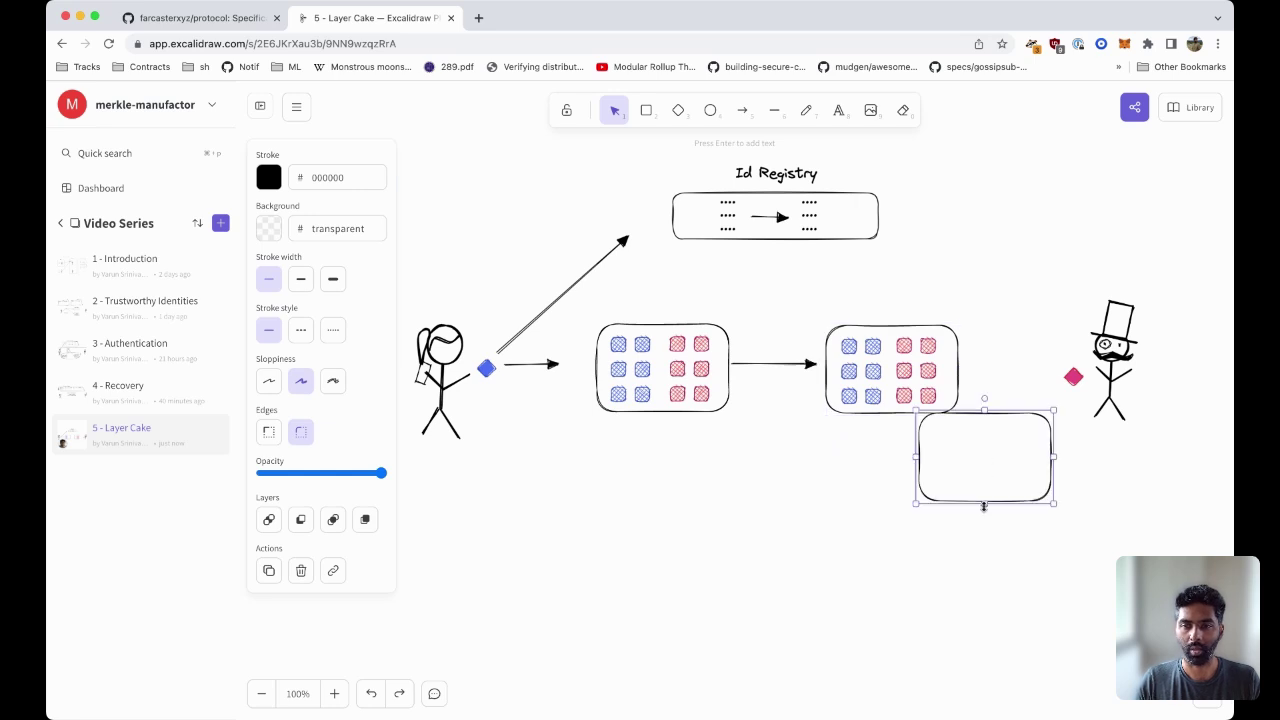
drag(967, 496, 950, 317)
key(a)
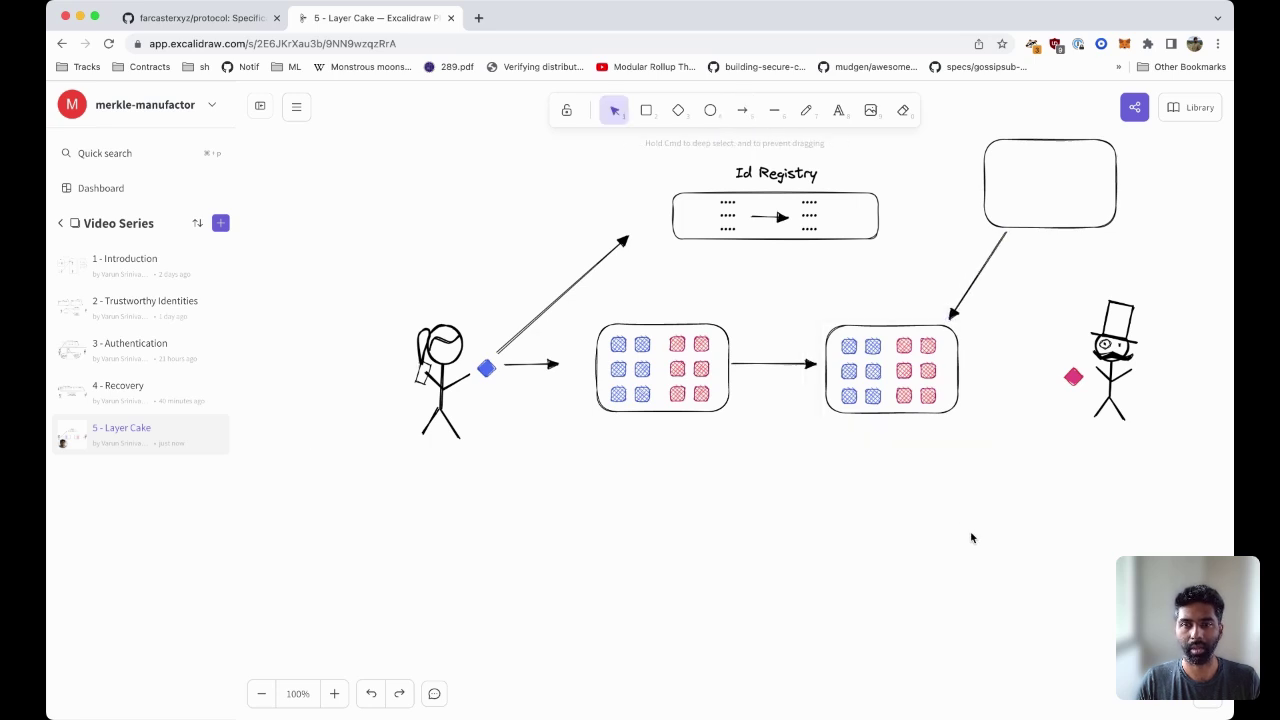
- Copy the blue and red squares from the right-hand box into the empty box above the top-hat figure
drag(970, 481, 822, 336)
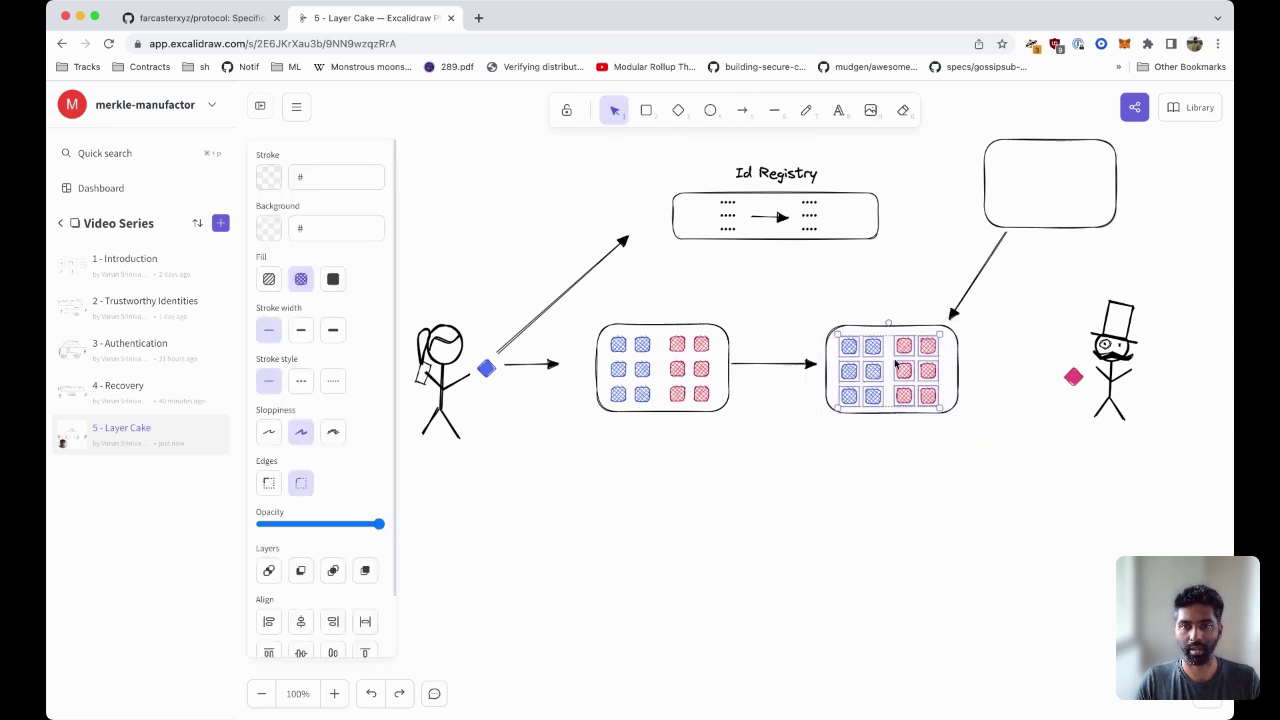
drag(908, 363, 1068, 186)
click(1010, 475)
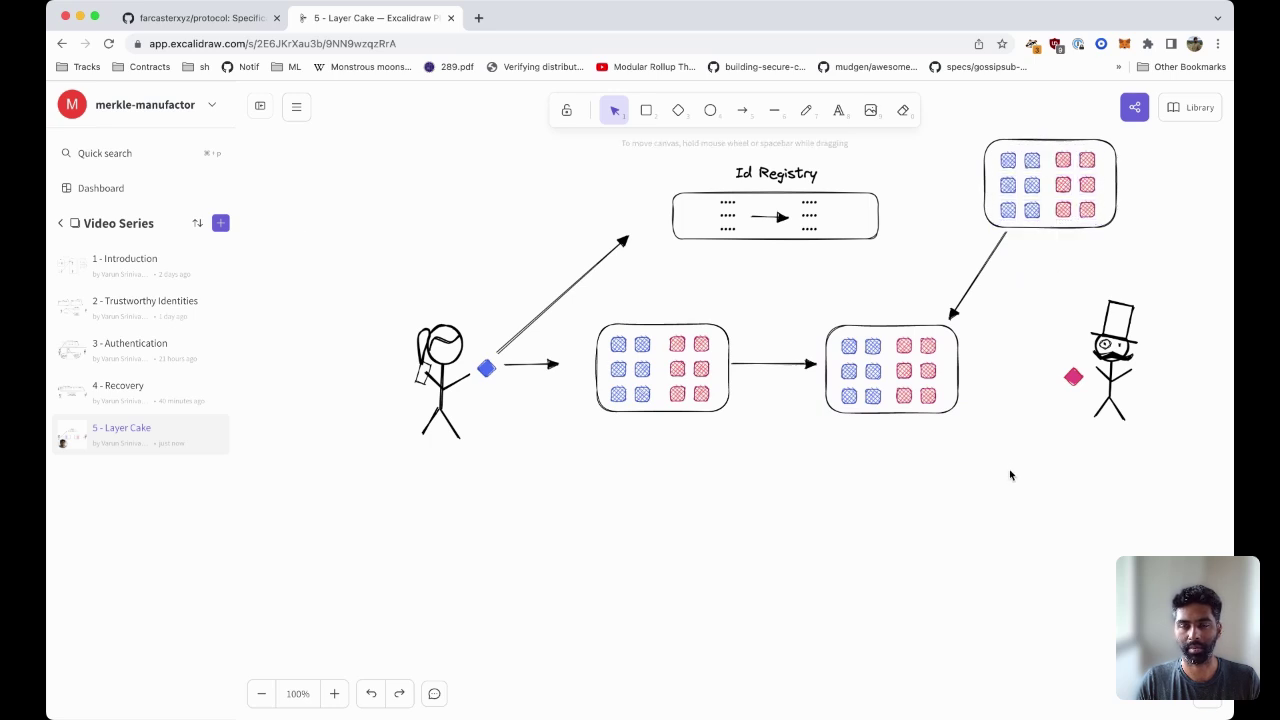
click(957, 371)
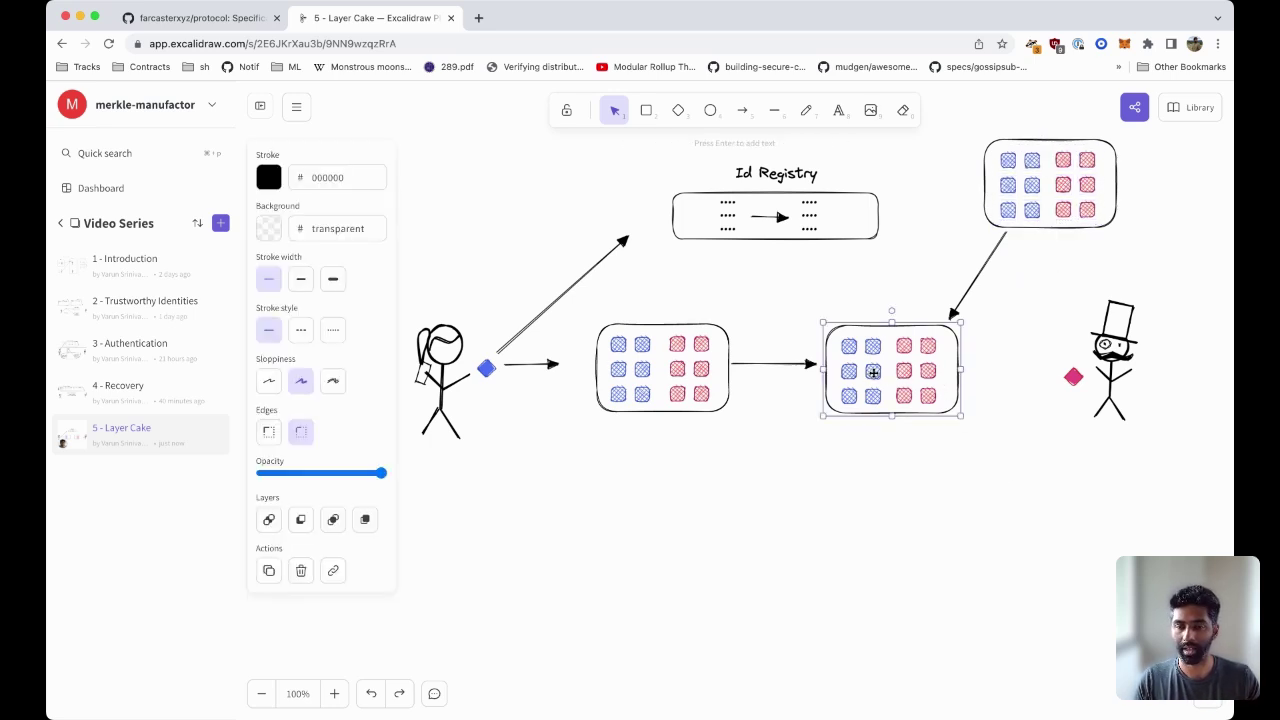
click(873, 372)
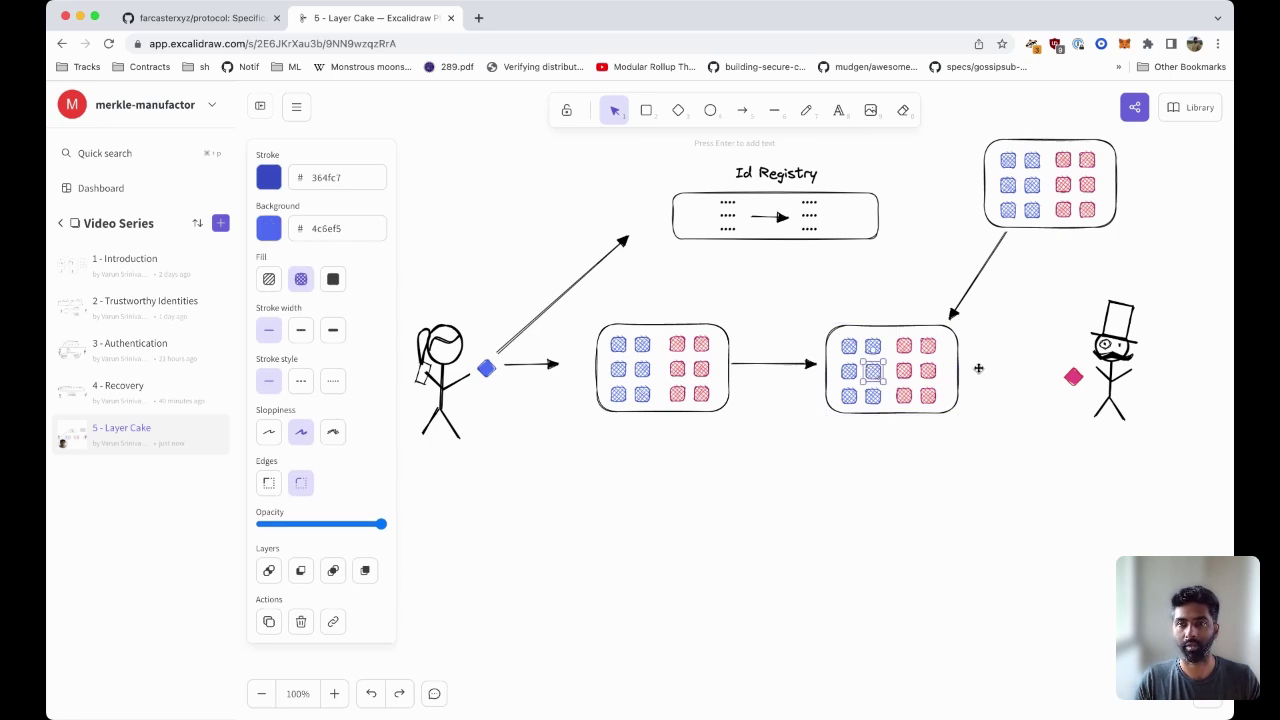
- Delete the filled box above the top-hat figure together with its diagonal arrow
click(1080, 272)
drag(1143, 254, 963, 132)
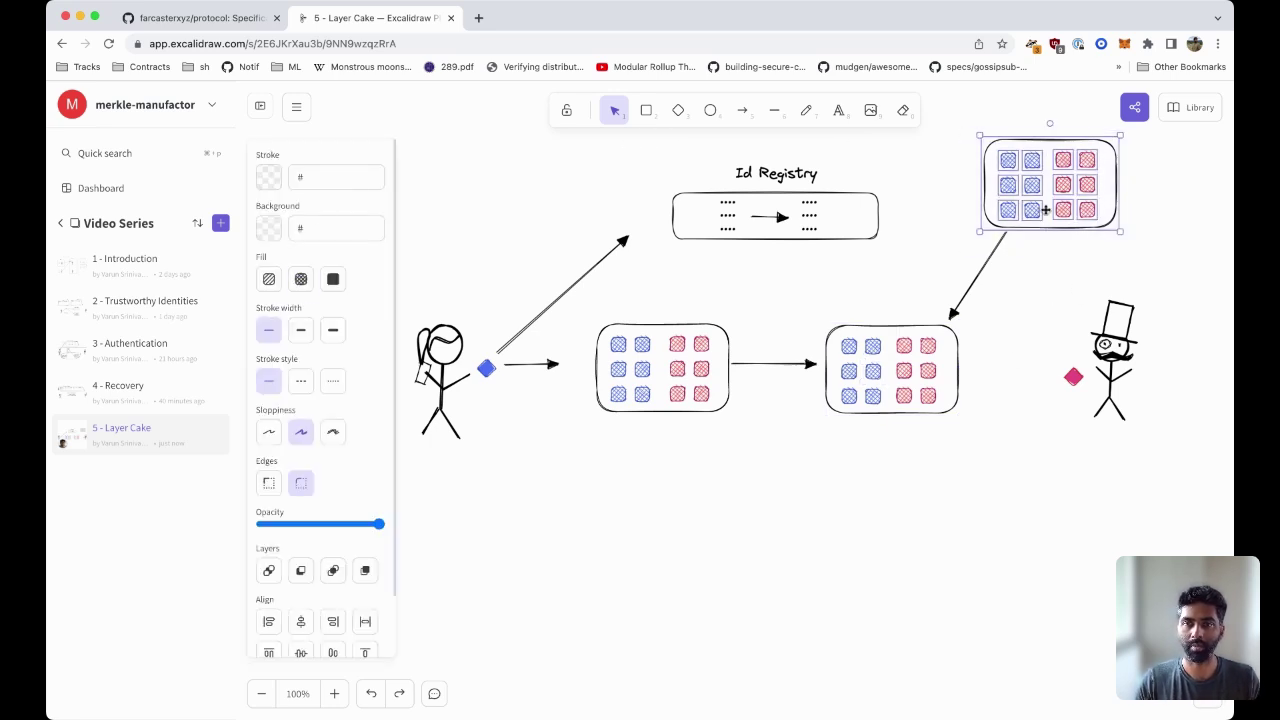
key(Delete)
click(993, 254)
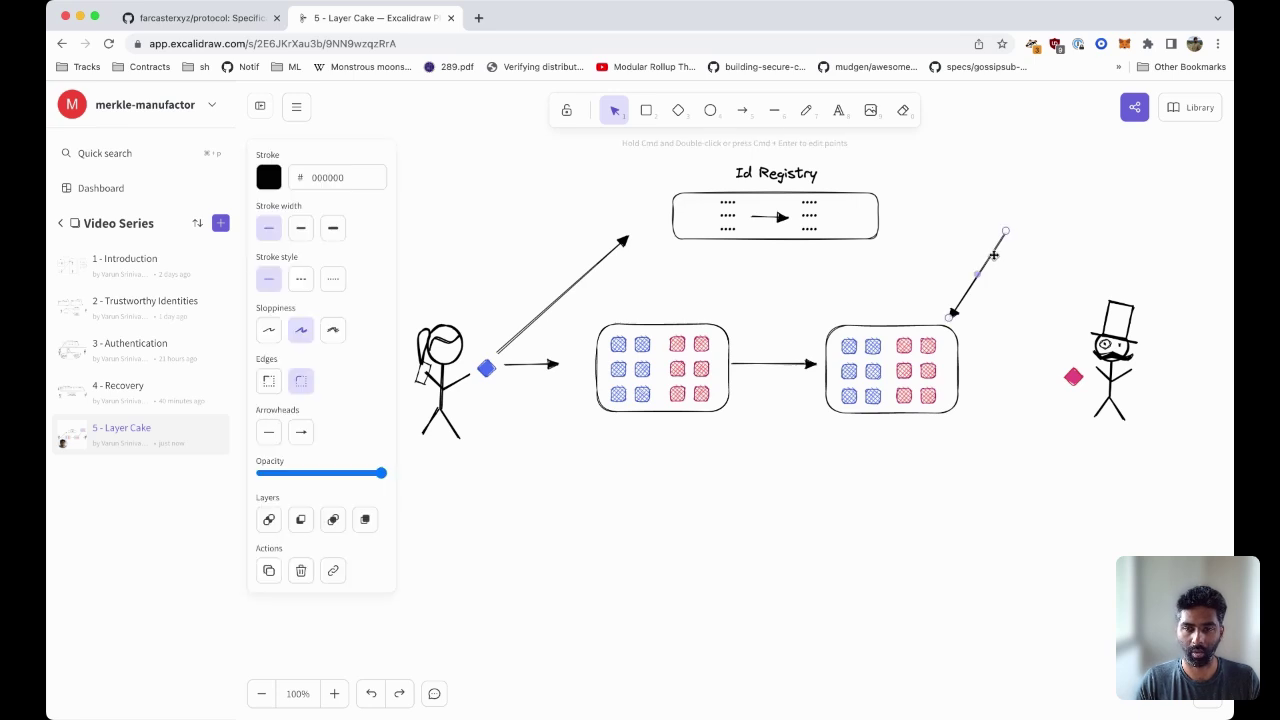
key(Delete)
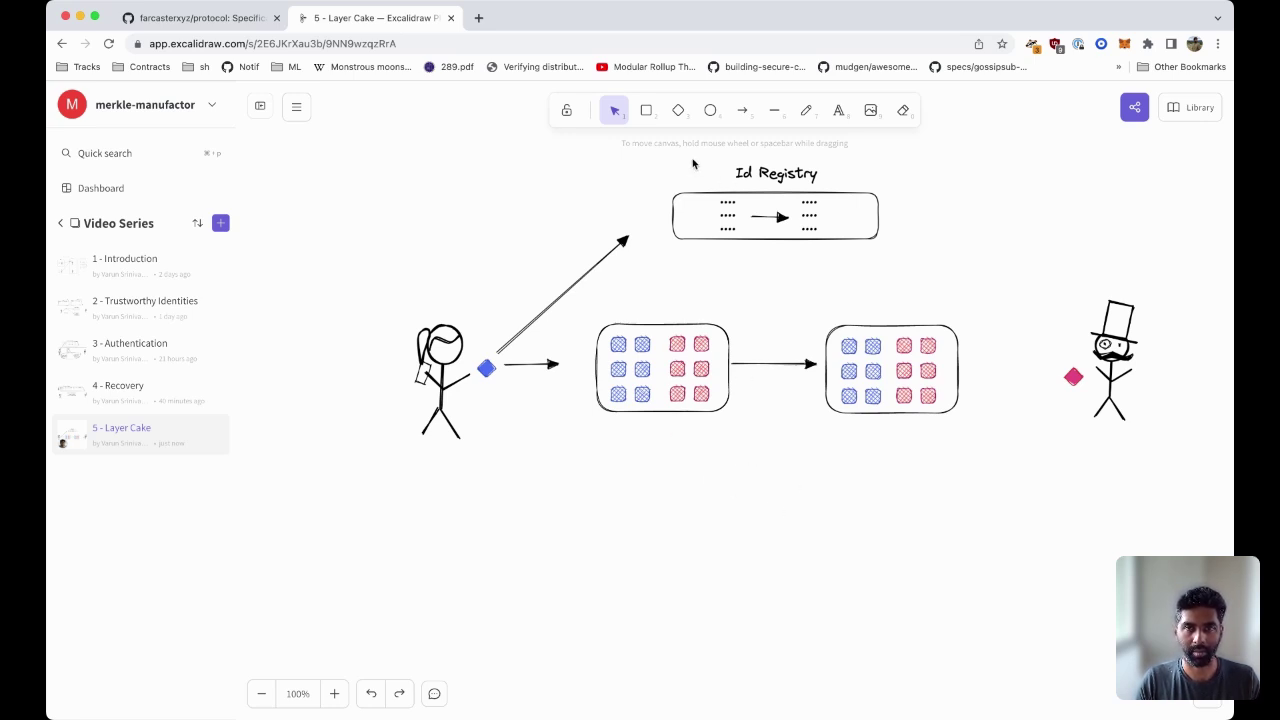
- Sketch a phone below the left-hand box from a small upright rectangle with a tiny circle as its home button
click(646, 110)
drag(644, 464, 670, 514)
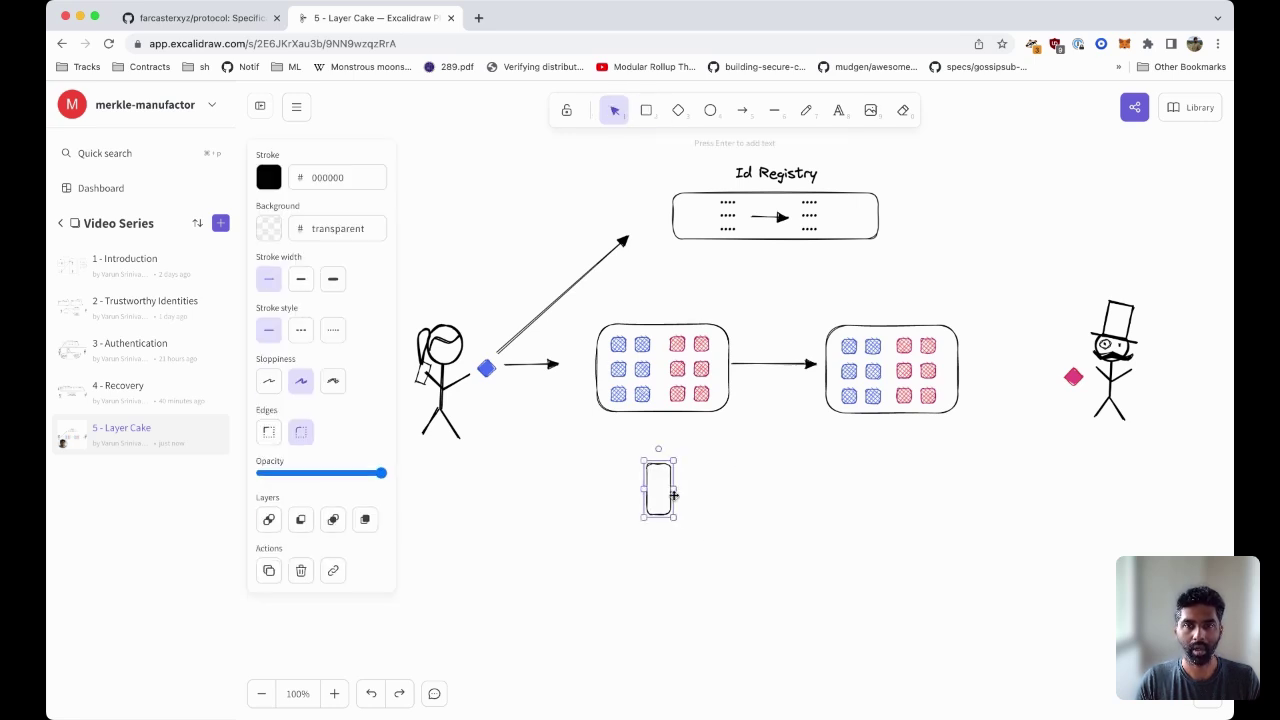
click(710, 110)
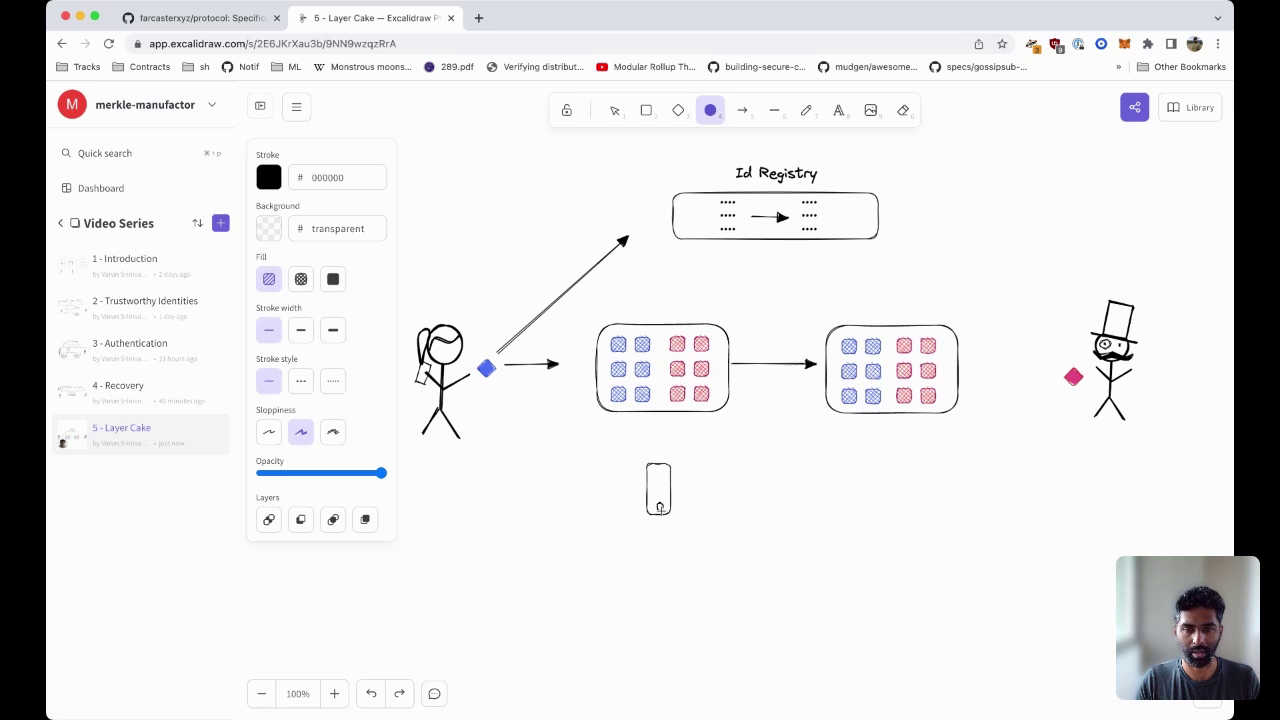
drag(658, 507, 658, 507)
click(751, 503)
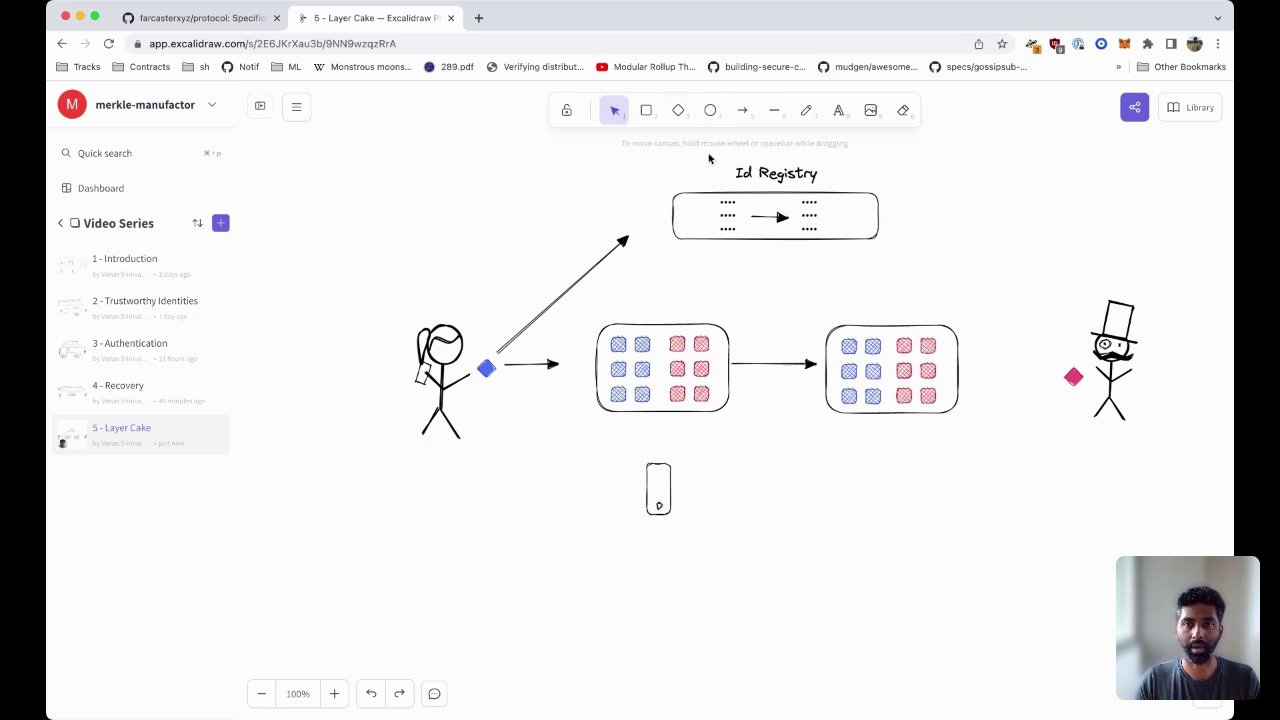
- Draw a downward arrow from the left-hand box to the phone and shift the phone just below the arrowhead
click(740, 111)
drag(655, 413, 656, 462)
drag(714, 569, 626, 448)
drag(656, 490, 656, 498)
click(711, 505)
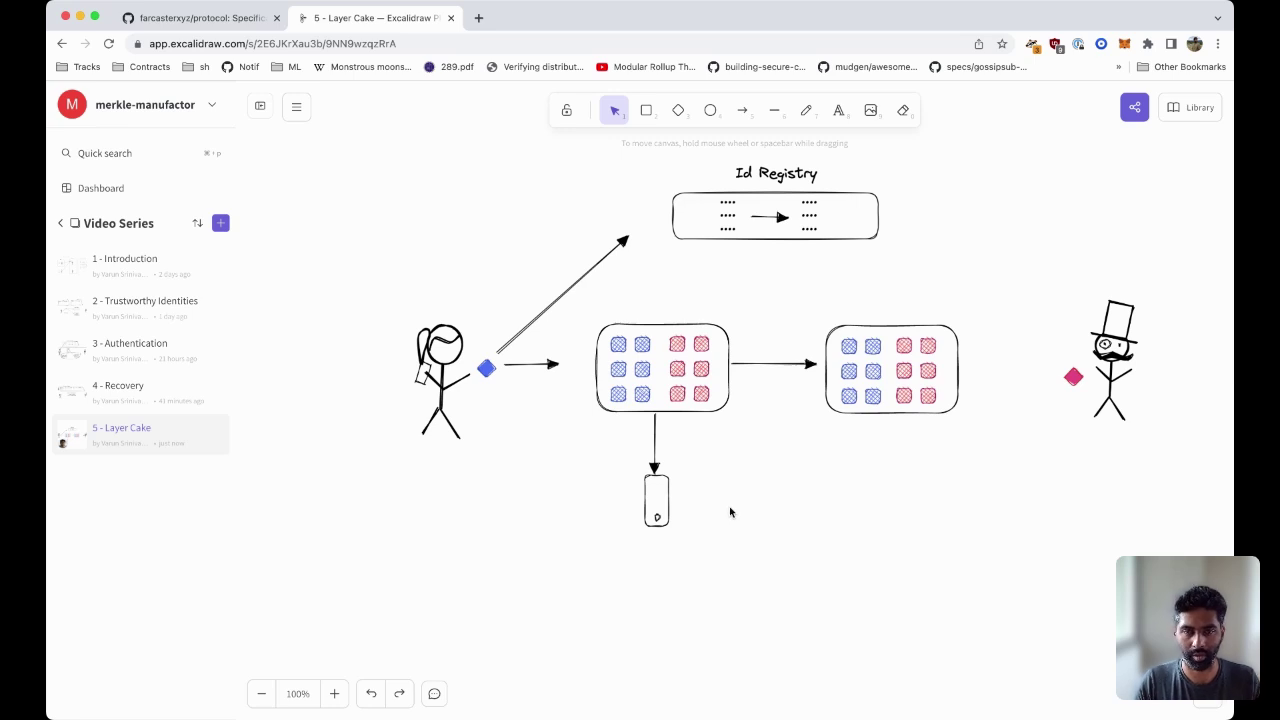
- Draw a wide rounded rectangle below the right-hand box and connect the two with a downward arrow
click(646, 112)
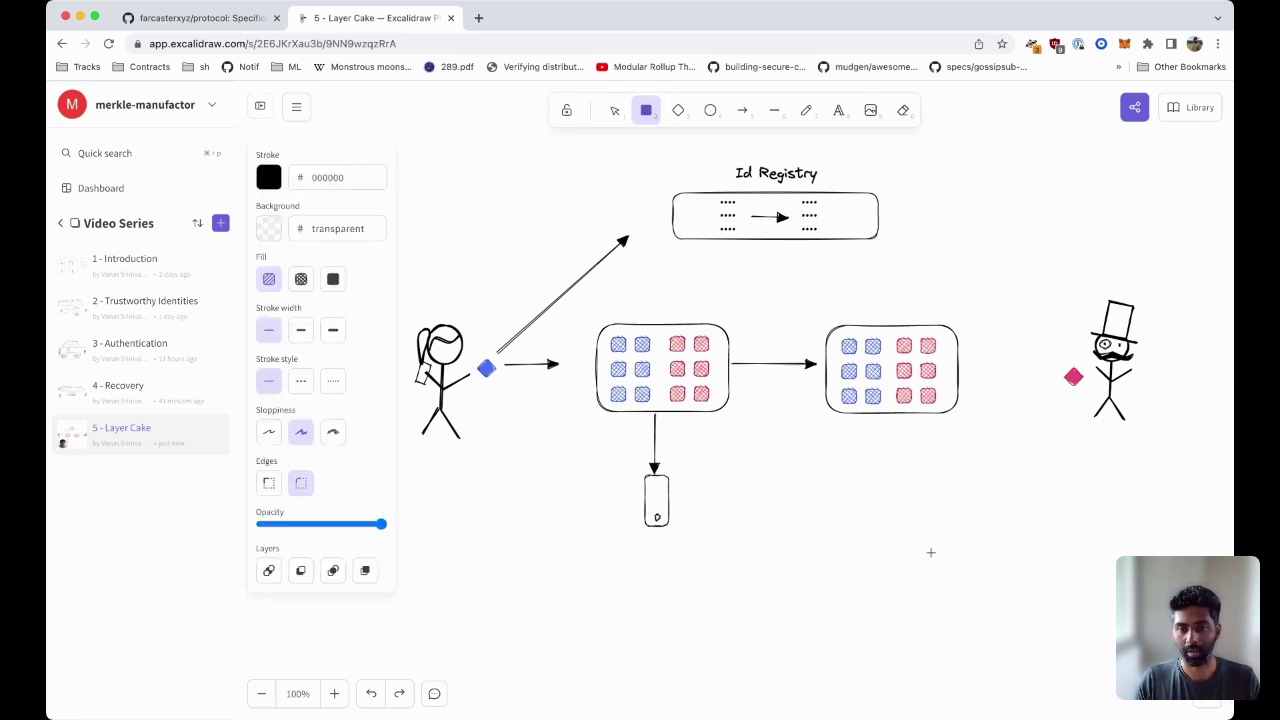
mouse_move(830, 461)
mouse_down()
mouse_move(860, 505)
mouse_move(967, 521)
mouse_up()
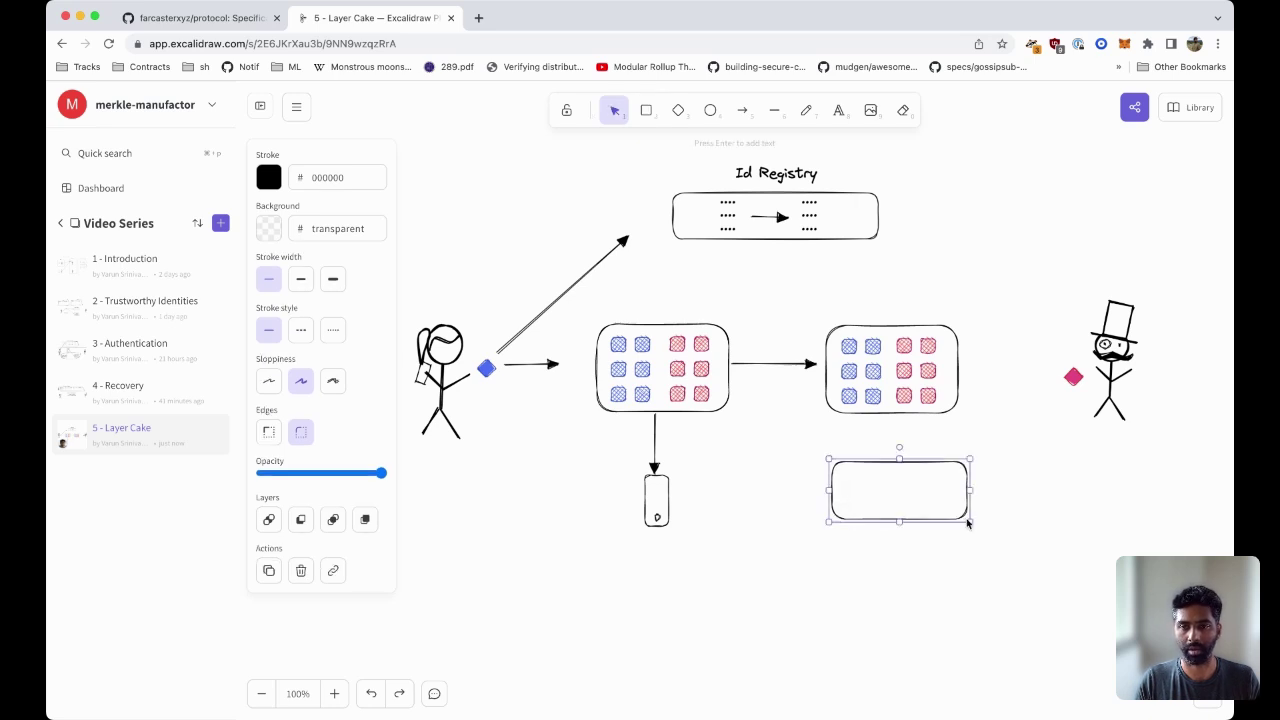
click(742, 110)
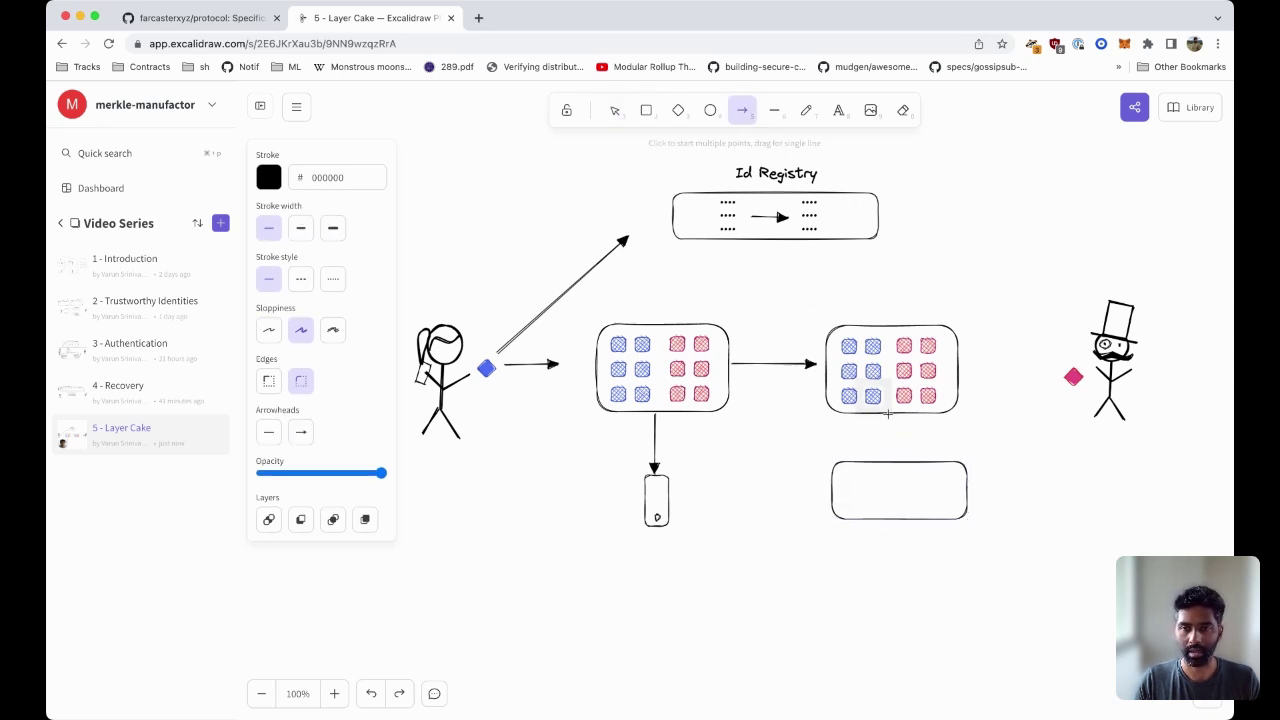
drag(888, 415, 890, 460)
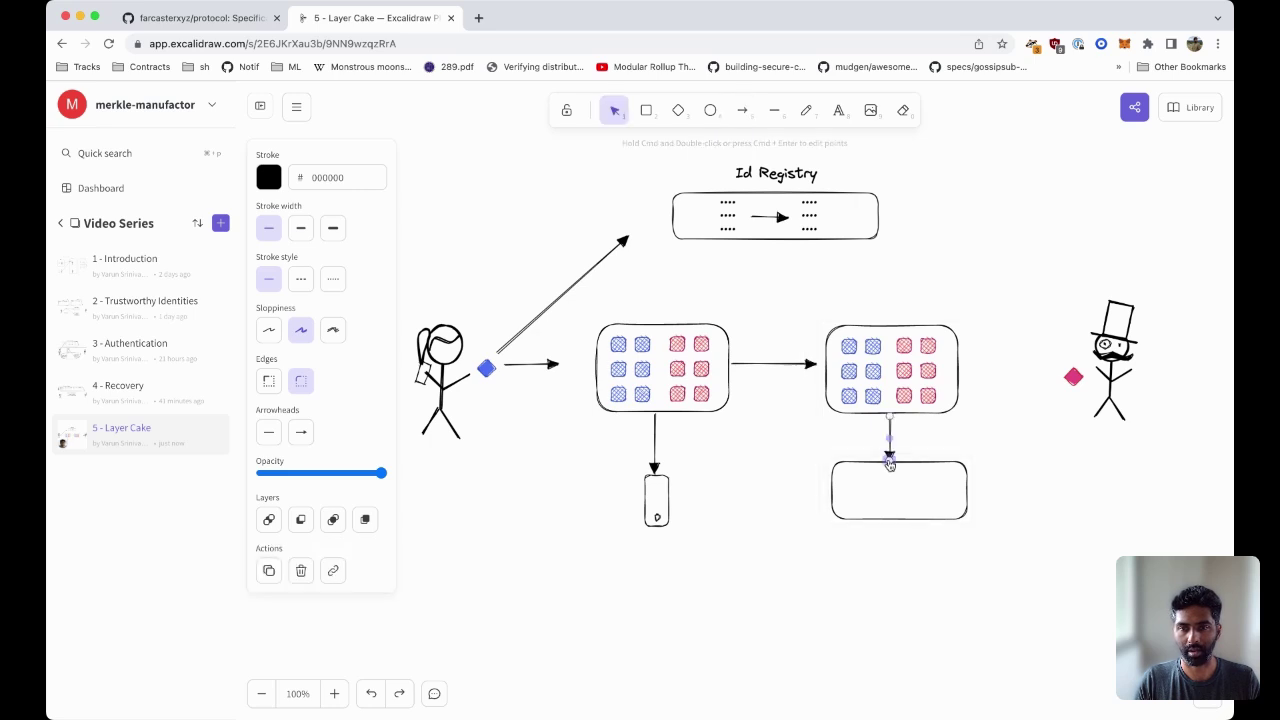
click(967, 432)
- Copy the right-hand box's blue and red squares into the lower rectangle and scatter them in a mixed arrangement
drag(967, 432, 828, 318)
key(super+c)
key(super+v)
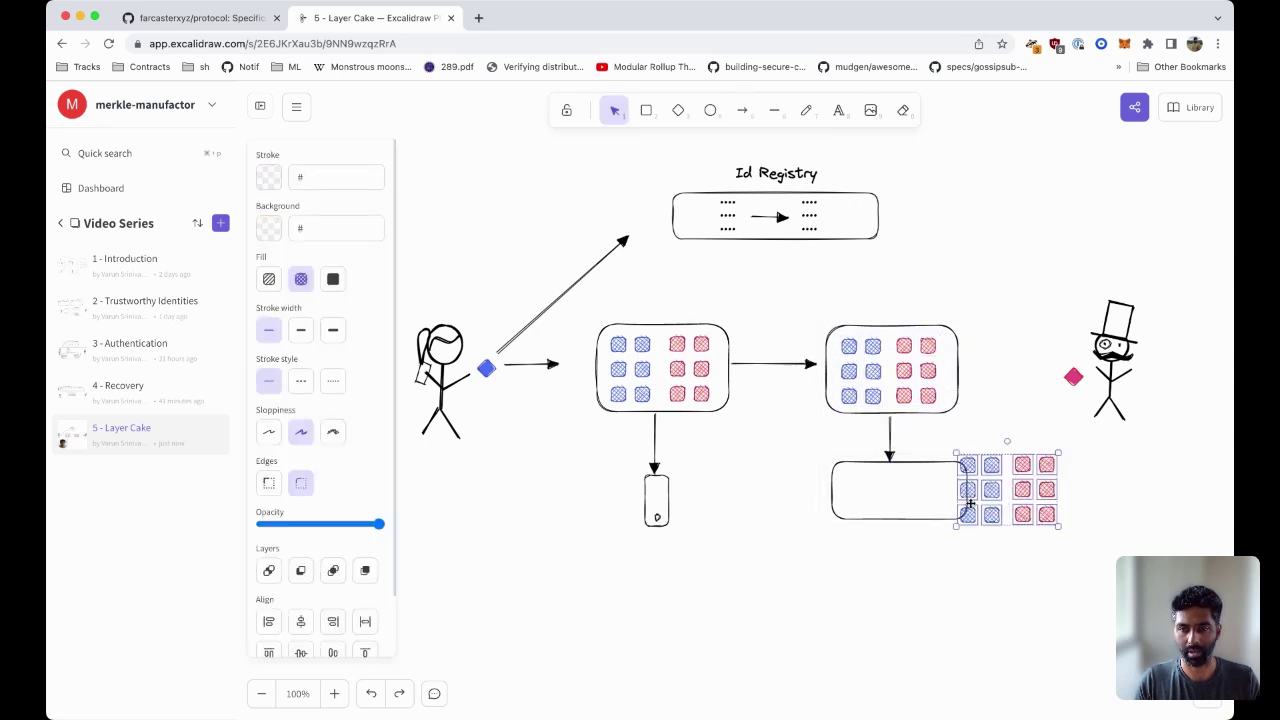
drag(968, 503, 908, 493)
click(894, 563)
mouse_move(940, 534)
mouse_down()
mouse_move(898, 512)
mouse_move(893, 492)
mouse_move(934, 505)
mouse_move(912, 498)
mouse_move(921, 505)
mouse_up()
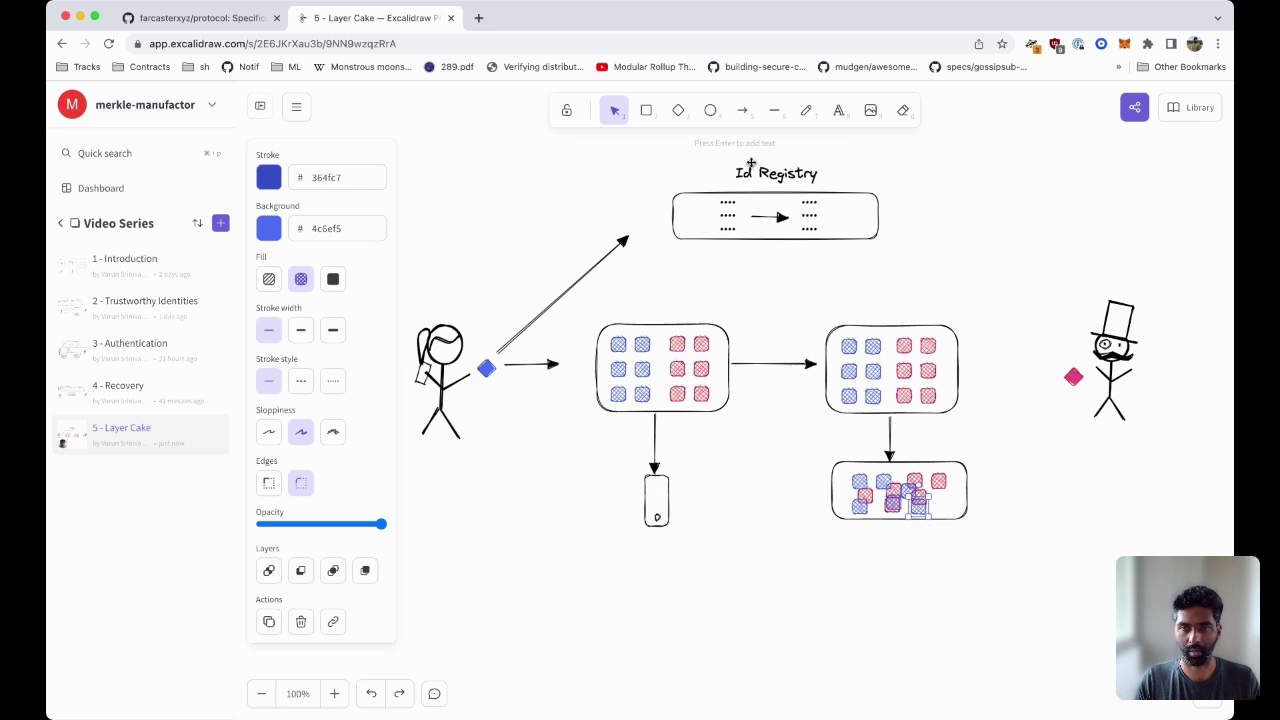
- Draw an arrow down and to the right from the lower rectangle and place a copy of the phone at its tip
click(742, 110)
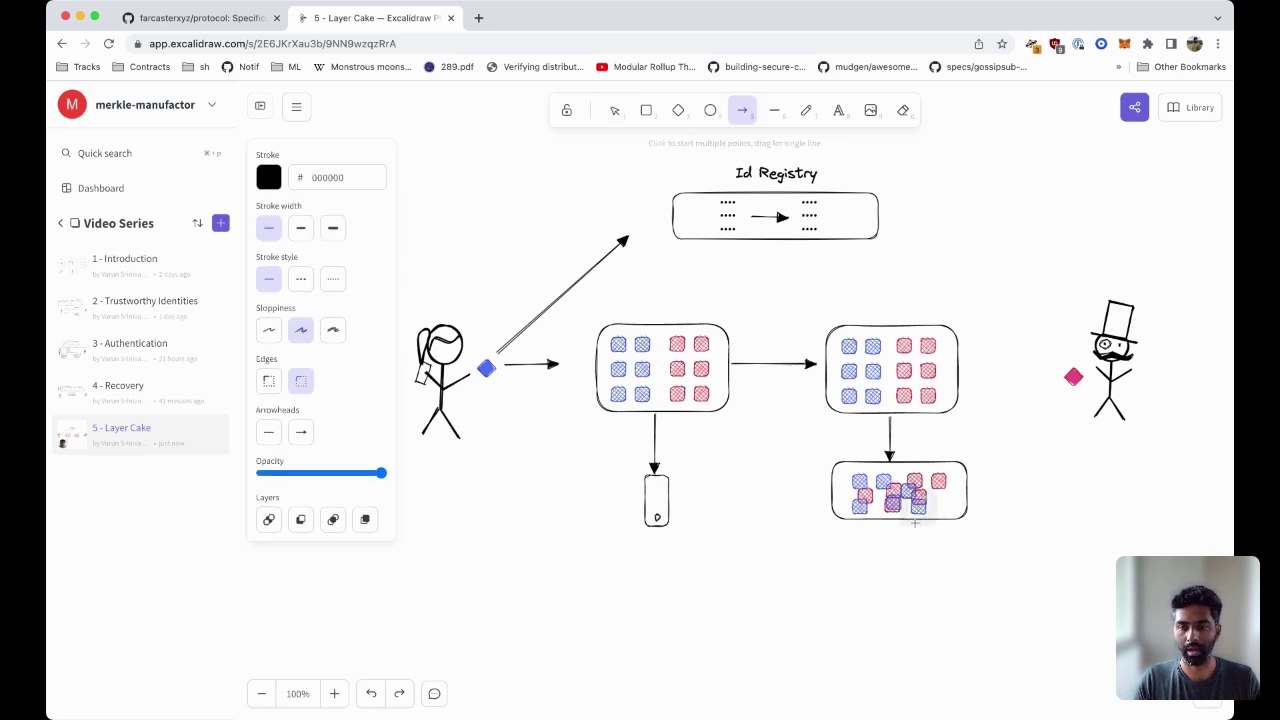
drag(915, 525, 938, 560)
click(706, 558)
drag(706, 560, 943, 583)
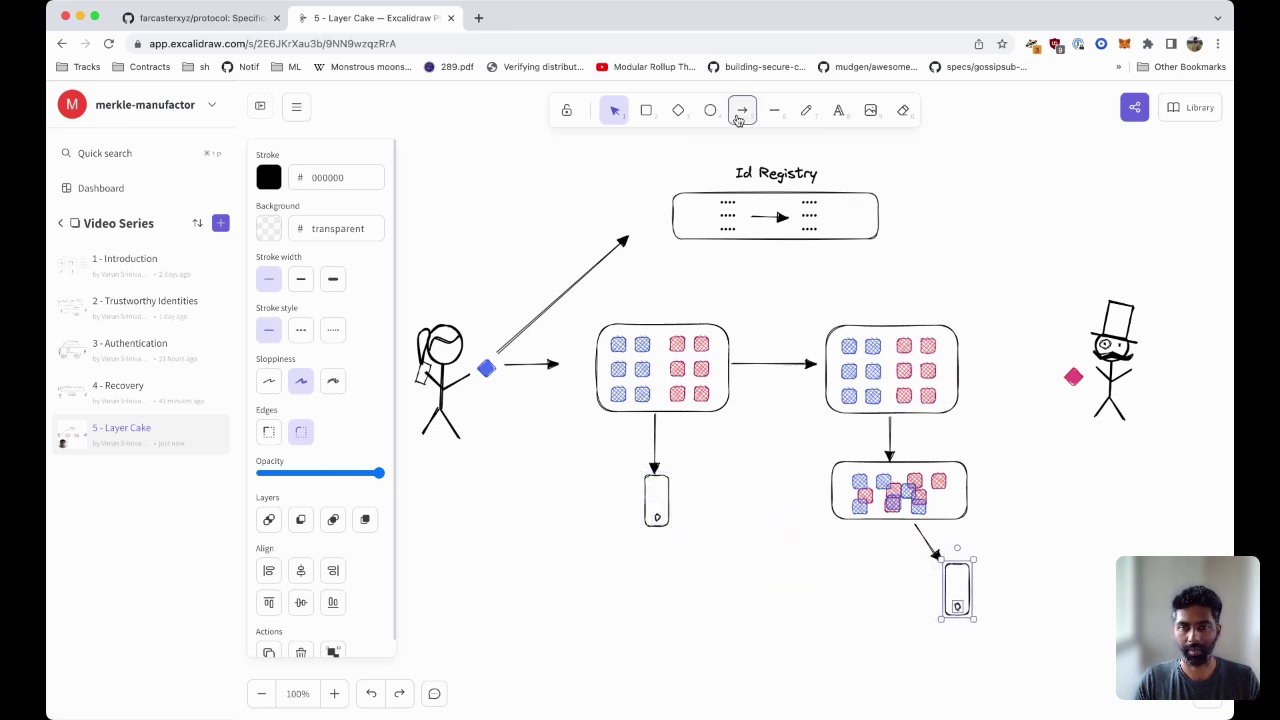
- Draw a second arrow down and to the left from the lower rectangle and place another phone copy at its tip
click(742, 110)
drag(904, 530, 877, 572)
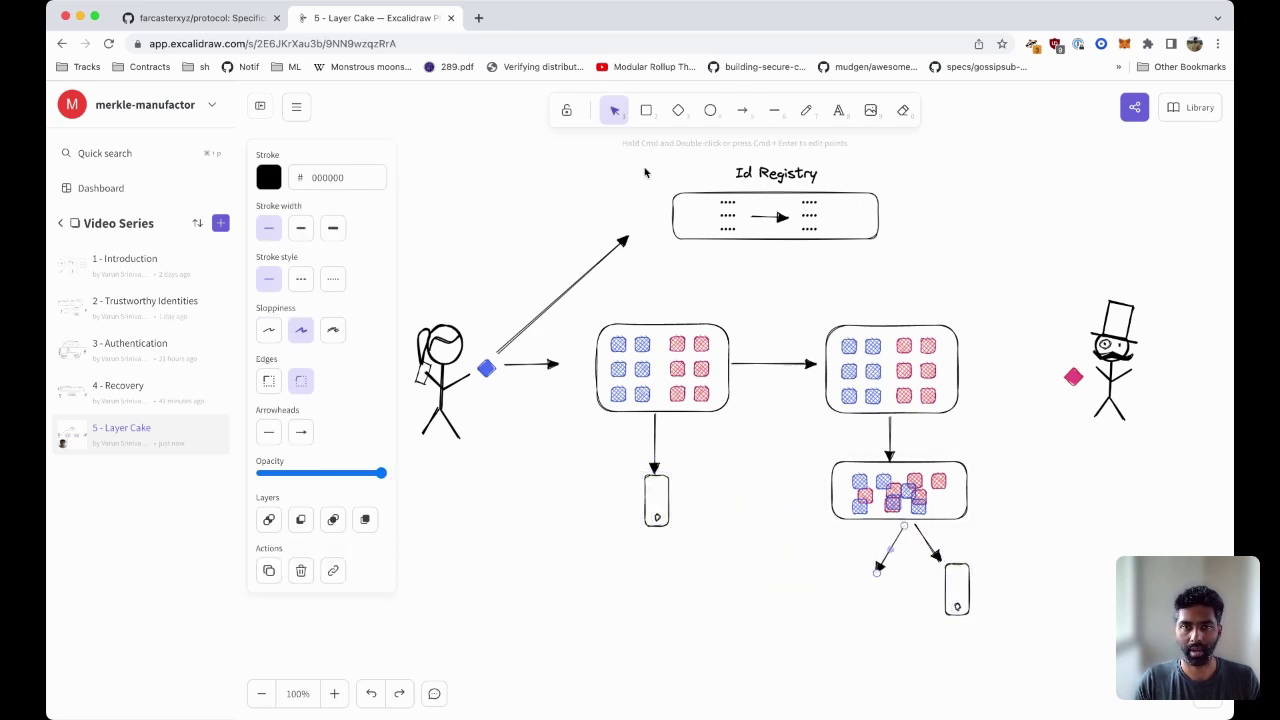
drag(967, 608, 885, 610)
click(895, 612)
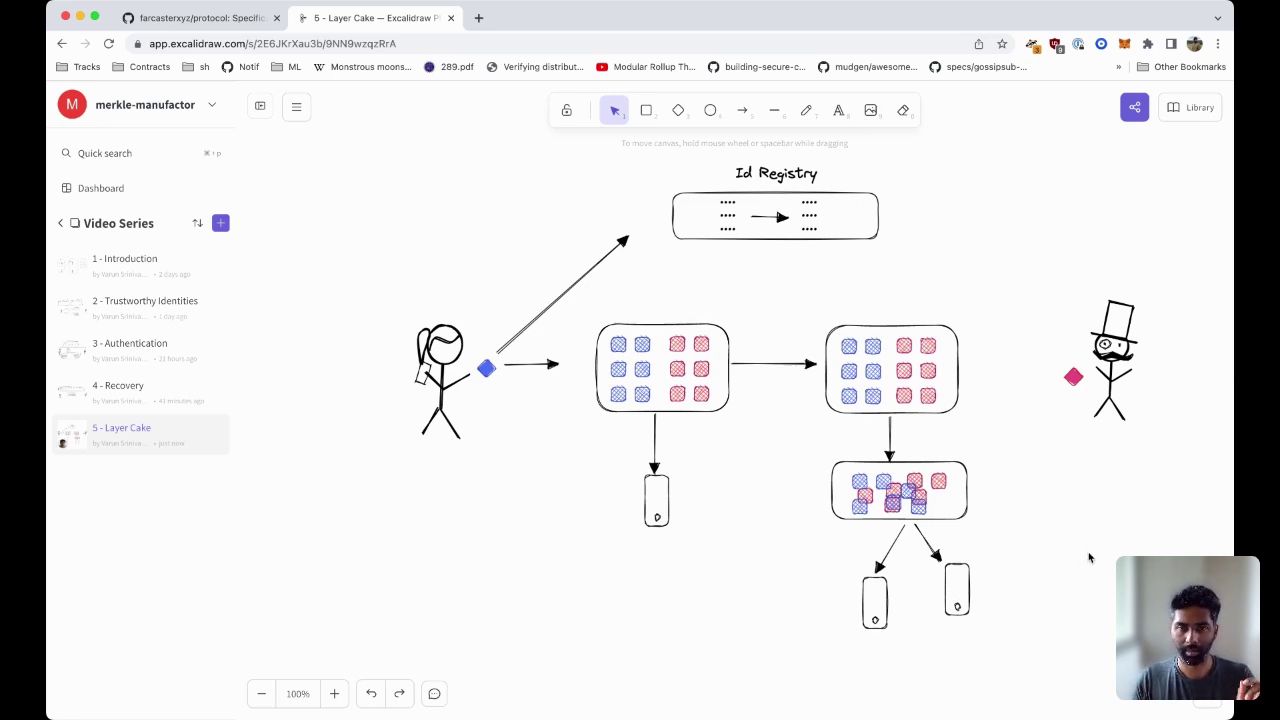
- Copy the blue diamond beside the stick figure and place the copy next to the phone under the left-hand box
click(487, 369)
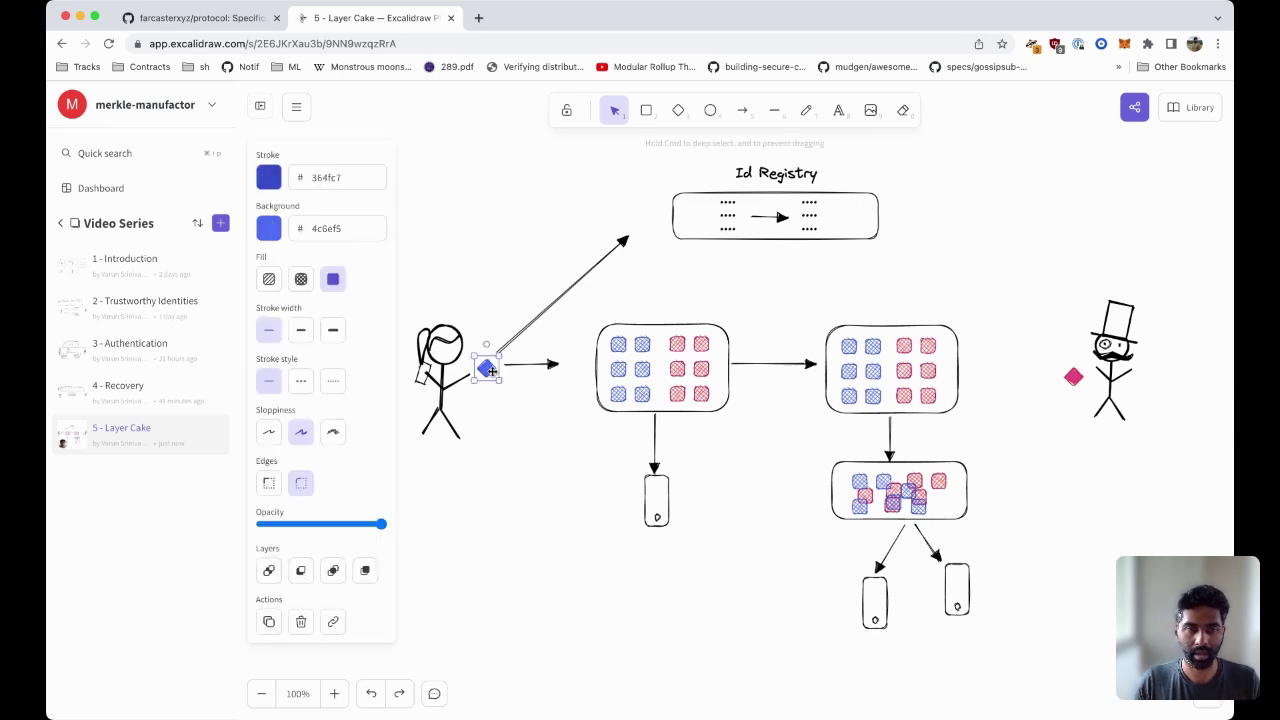
key(super+c)
key(super+v)
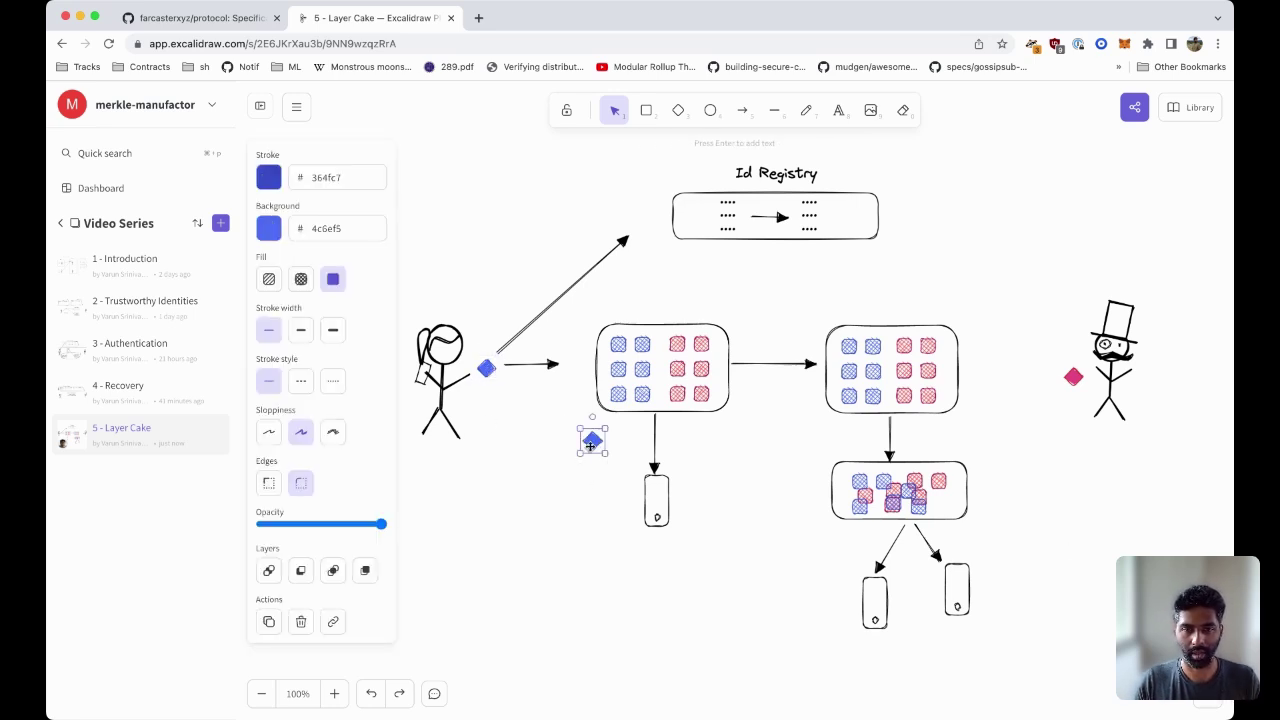
drag(592, 444, 626, 496)
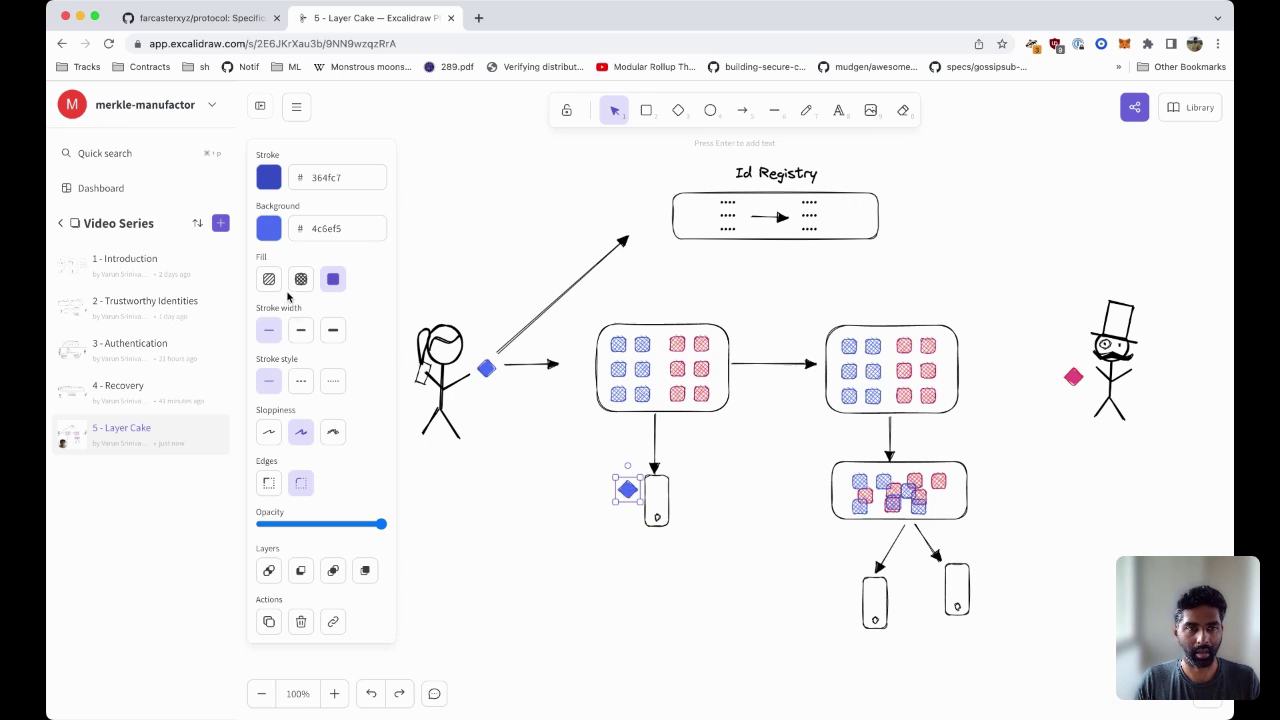
- Change the copied diamond's fill to diagonal hatching and nudge it against the phone's edge
click(268, 279)
click(499, 473)
click(621, 490)
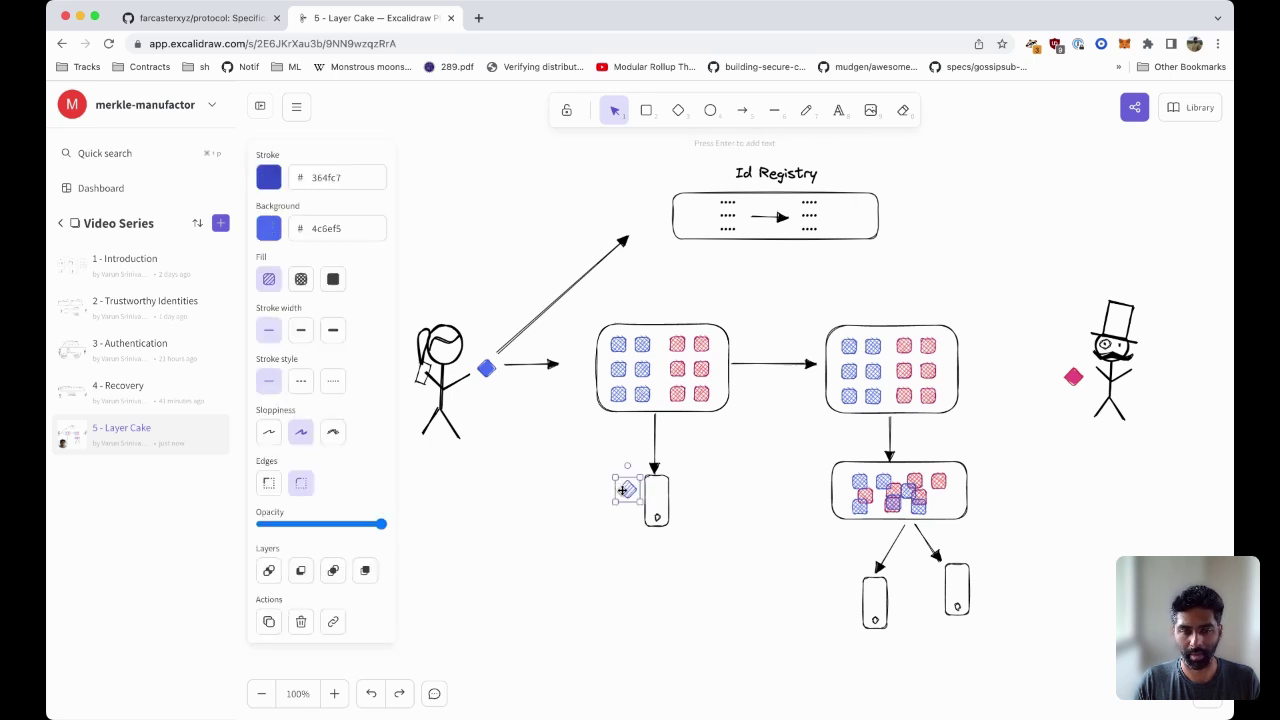
mouse_move(621, 493)
mouse_down()
mouse_move(644, 497)
mouse_move(630, 492)
mouse_up()
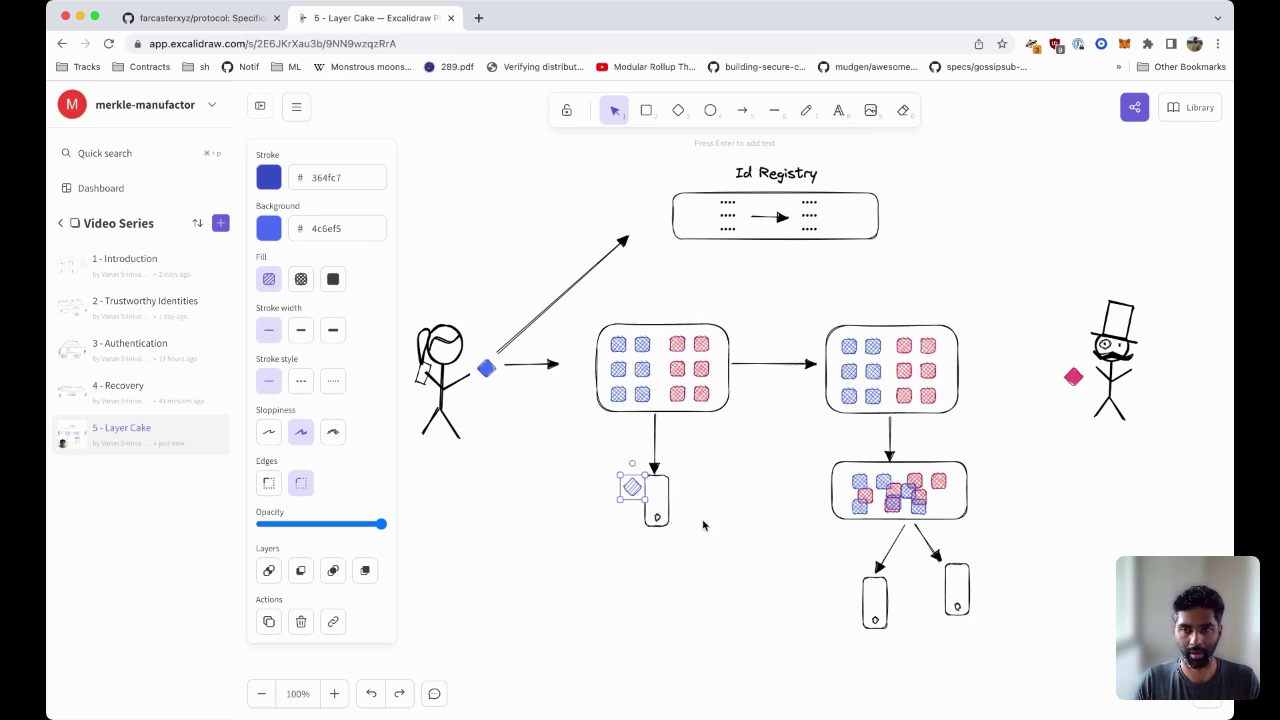
- Copy the pink diamond beside the top-hat figure next to the lower rectangle's right edge and give the copy a diagonal hatching fill
click(1073, 376)
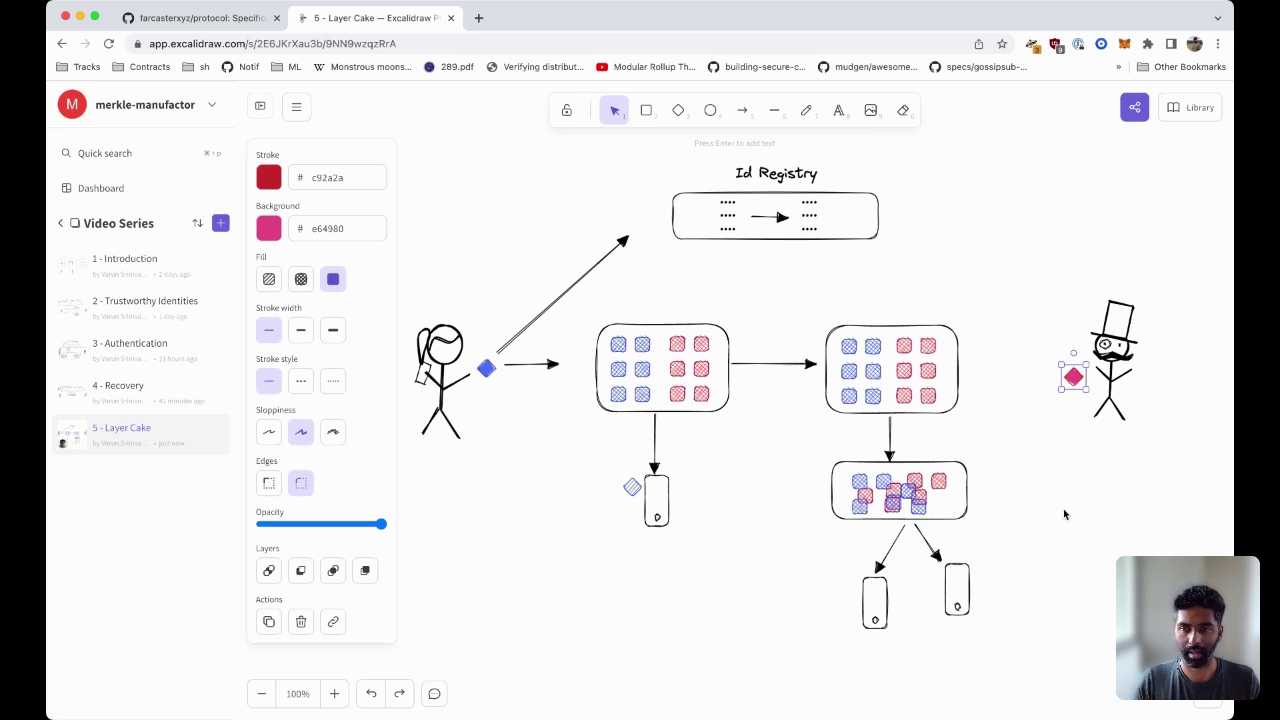
key(ctrl+v)
drag(1064, 508, 986, 468)
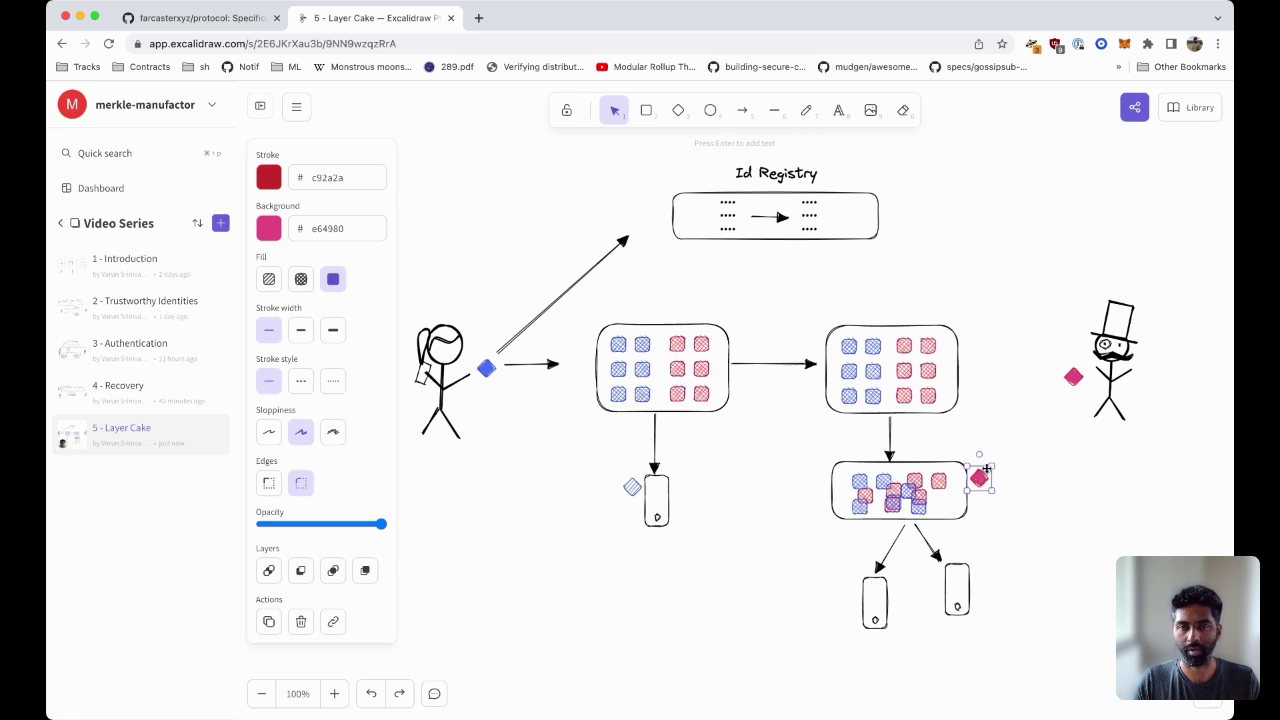
click(268, 279)
click(966, 520)
click(979, 478)
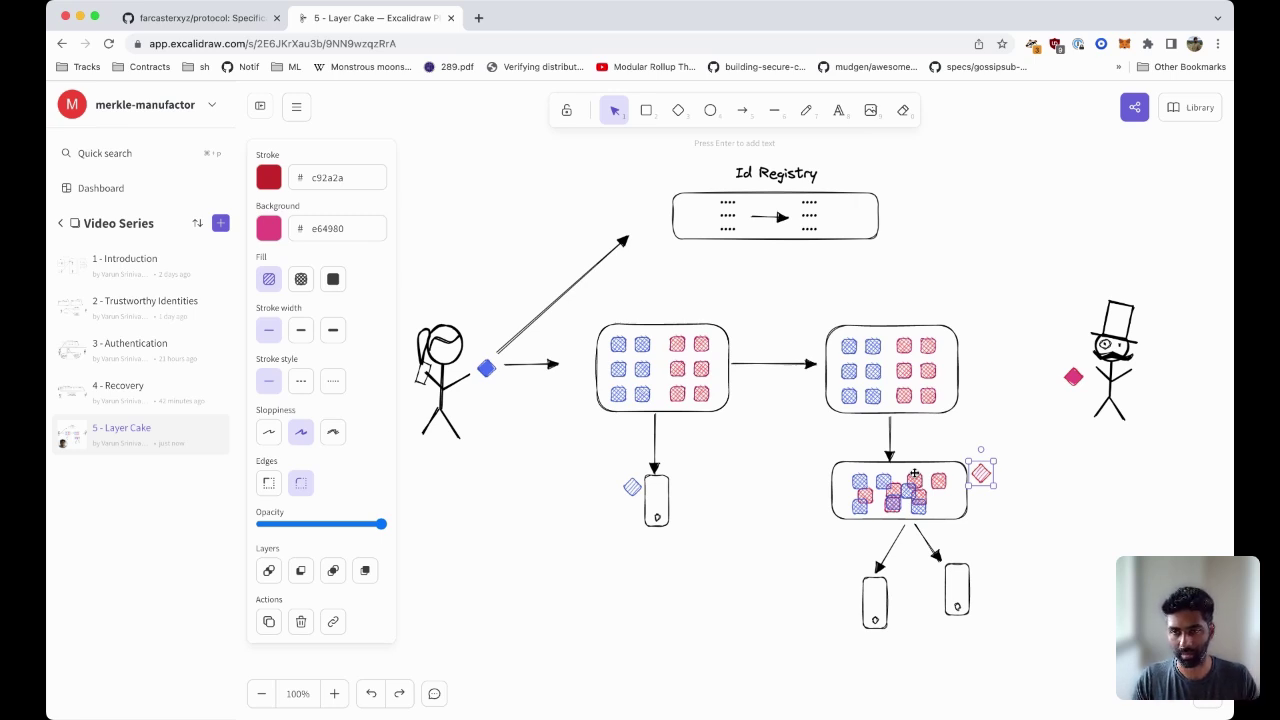
drag(1075, 377, 1075, 375)
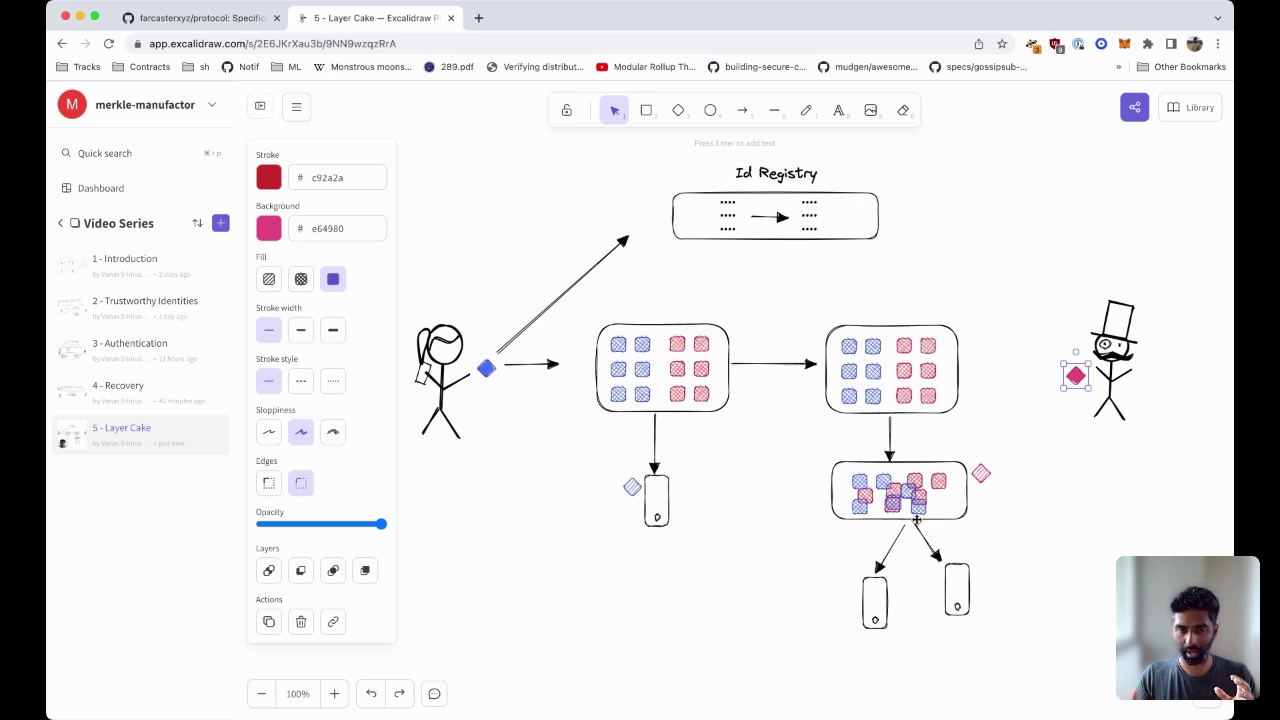
click(652, 500)
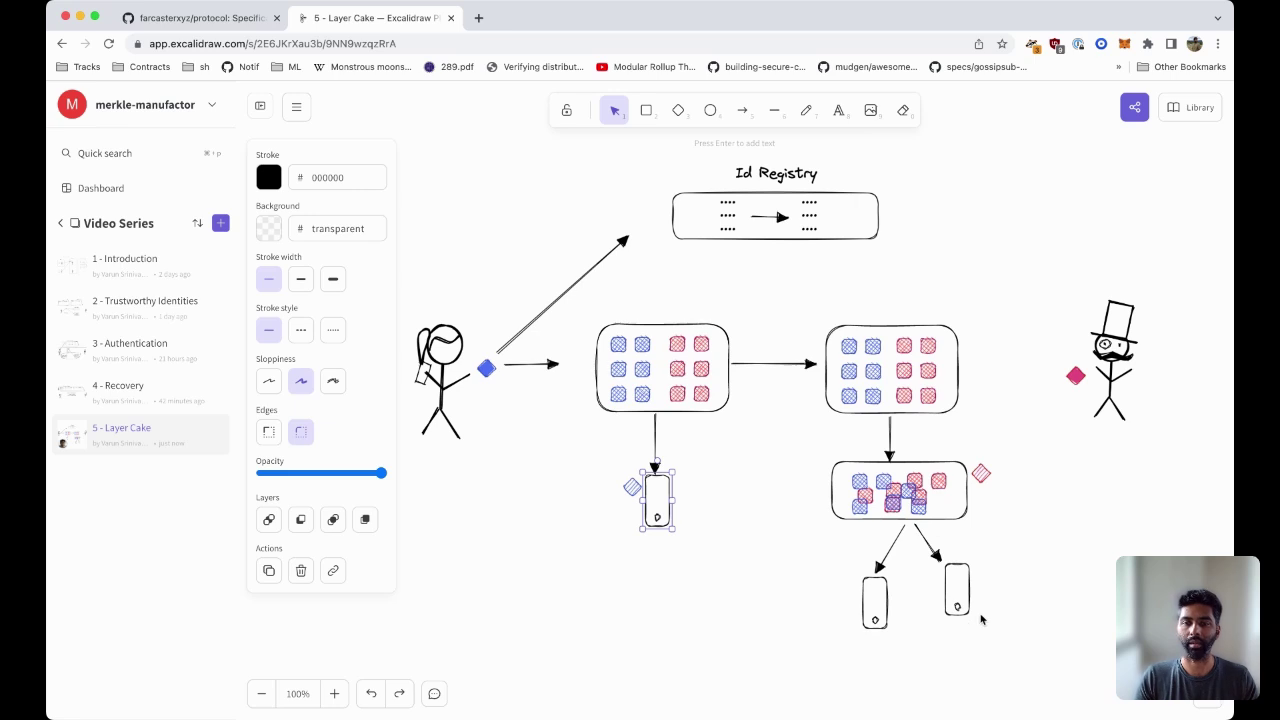
click(964, 579)
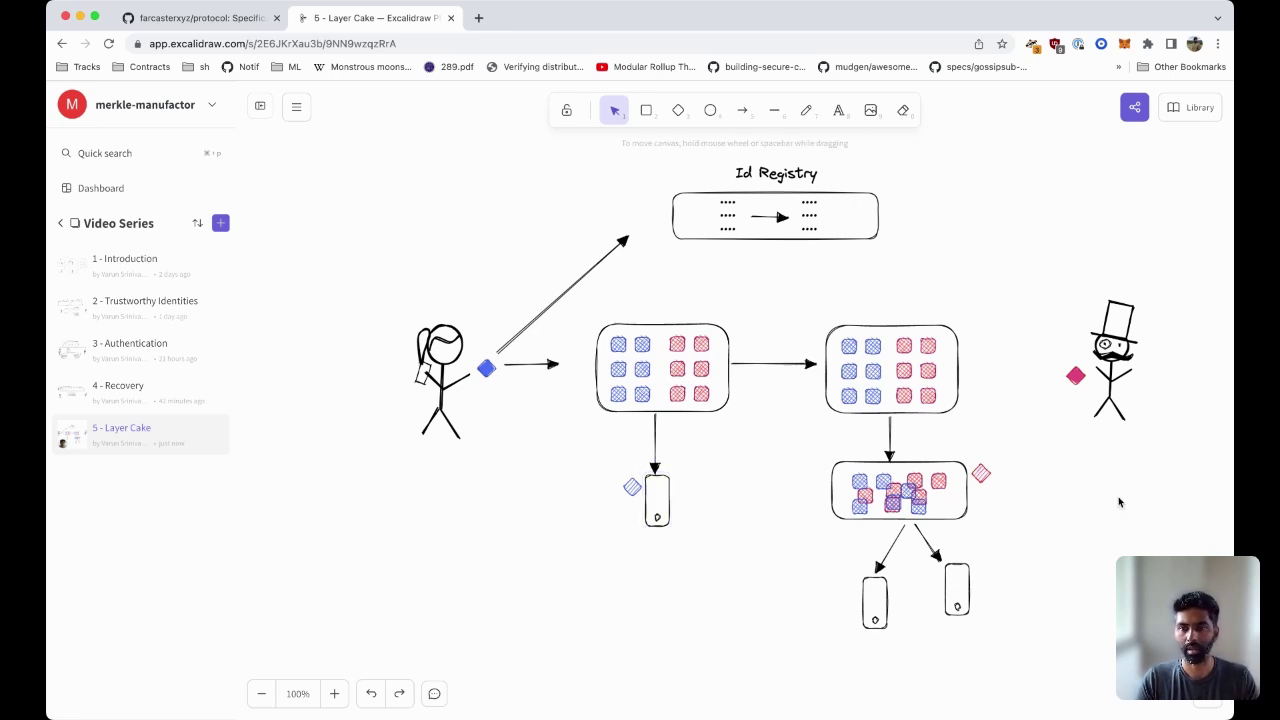
- Delete the top-hat stick figure together with the solid pink diamond beside it
drag(1160, 482, 1047, 291)
key(Delete)
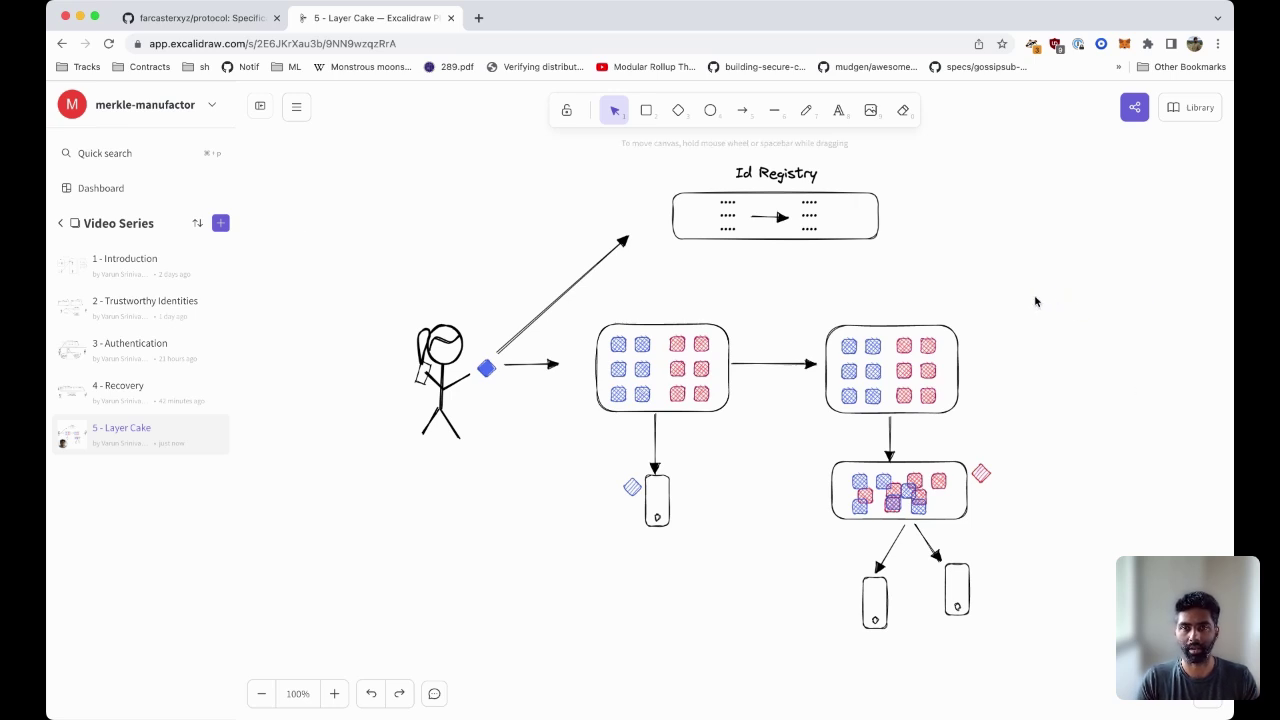
- Draw a vertical line to the right of the Id Registry box and add the label "L1 - Identity" beside it
click(775, 111)
drag(1024, 157, 1026, 236)
click(1080, 214)
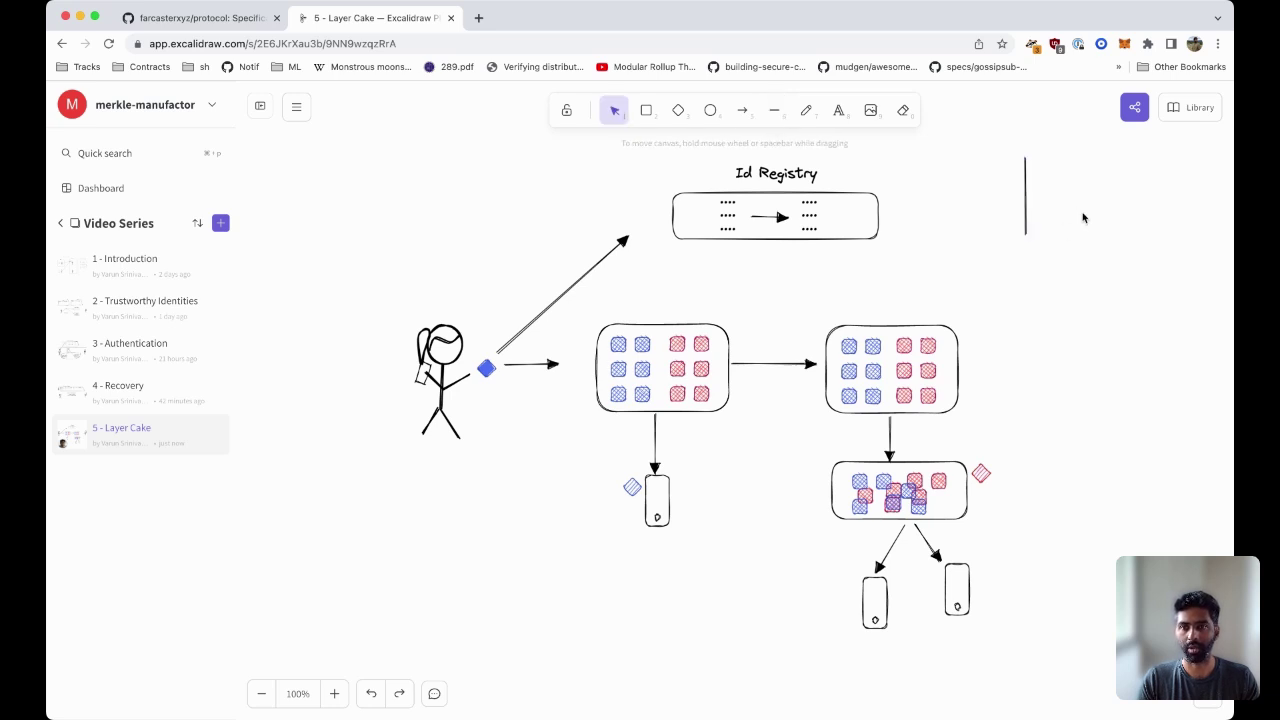
key(t)
click(1072, 196)
text(L1 - )
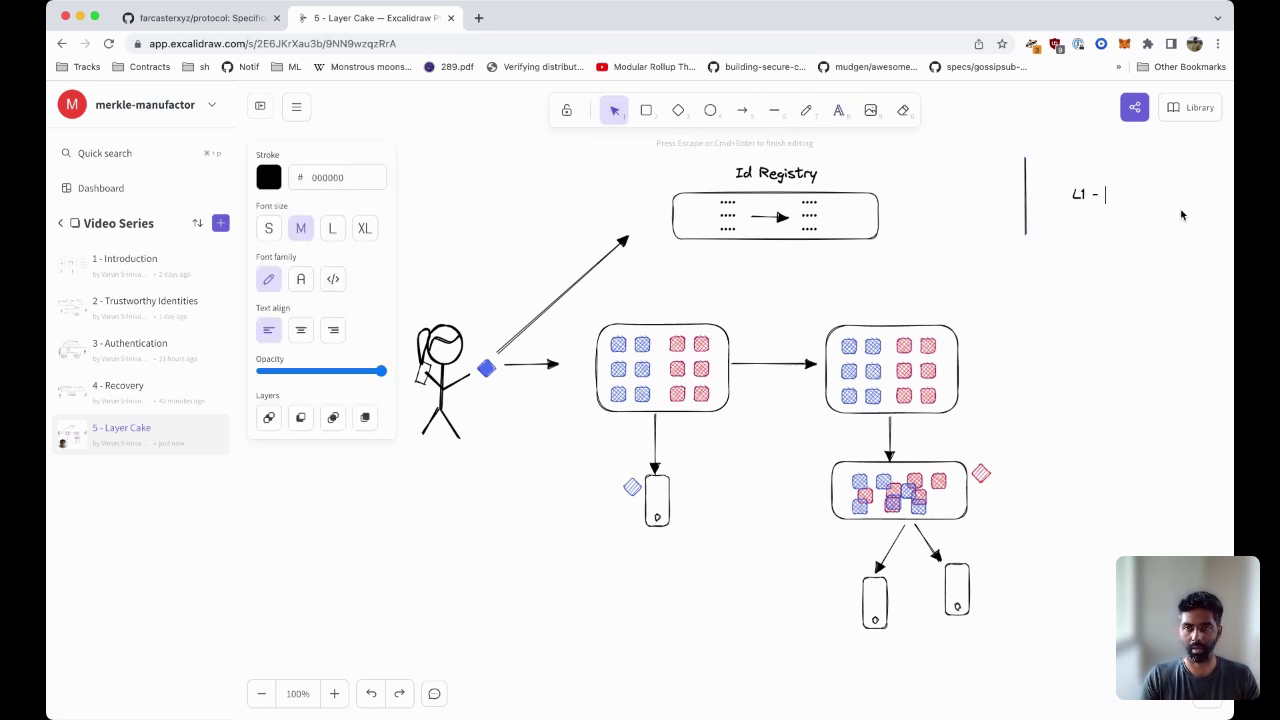
text(Identity)
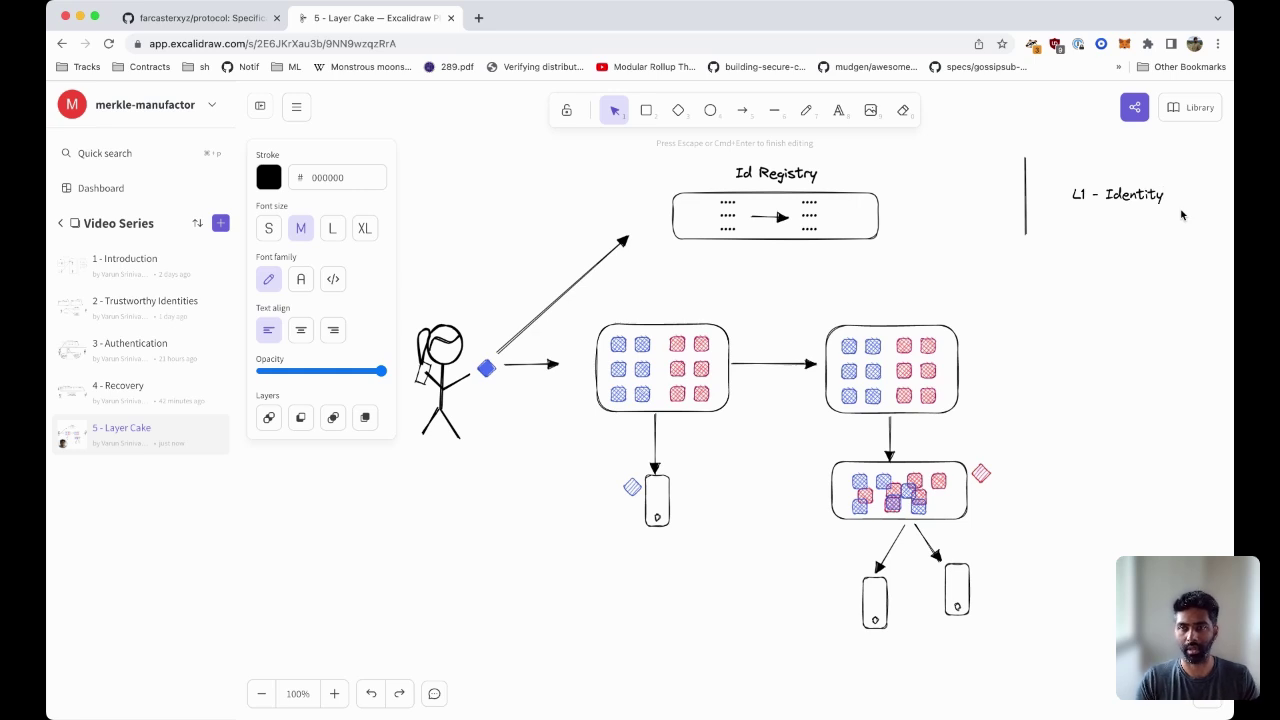
click(1145, 250)
- Copy the vertical line and its label down beside the server row and change the copied label to "L1 - Data"
drag(1181, 296, 960, 128)
drag(1074, 185, 1105, 356)
click(1129, 396)
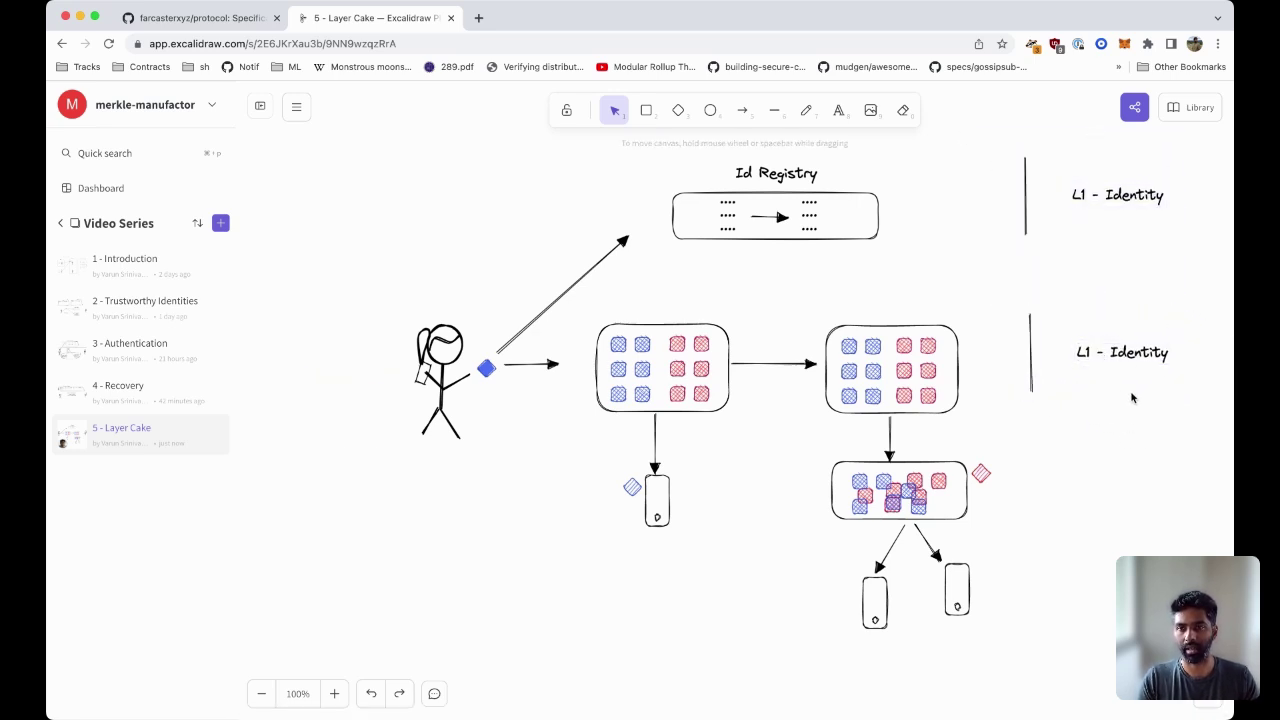
double_click(1135, 352)
double_click(1137, 351)
text(Data)
key(Escape)
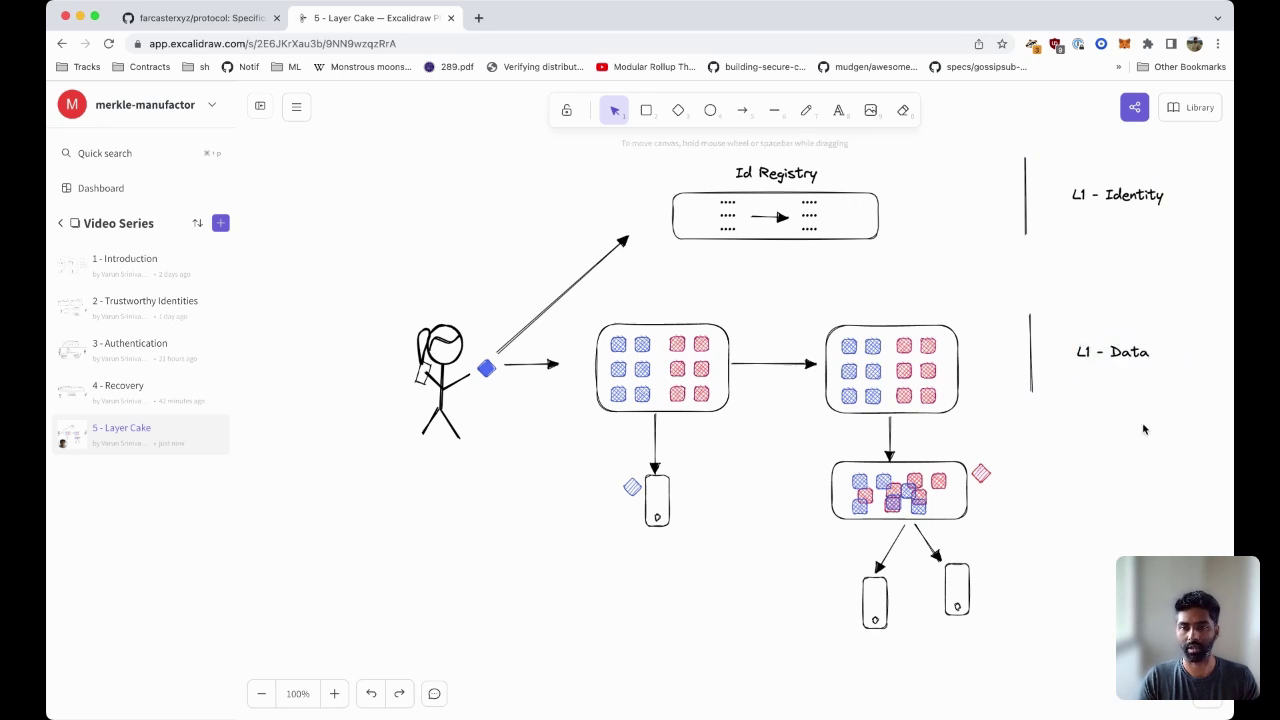
- Copy the Data line and label down beside the lower rectangle, and change the server row's label to "L2 - Data"
drag(1175, 437, 995, 286)
drag(1112, 352, 1120, 470)
double_click(1112, 352)
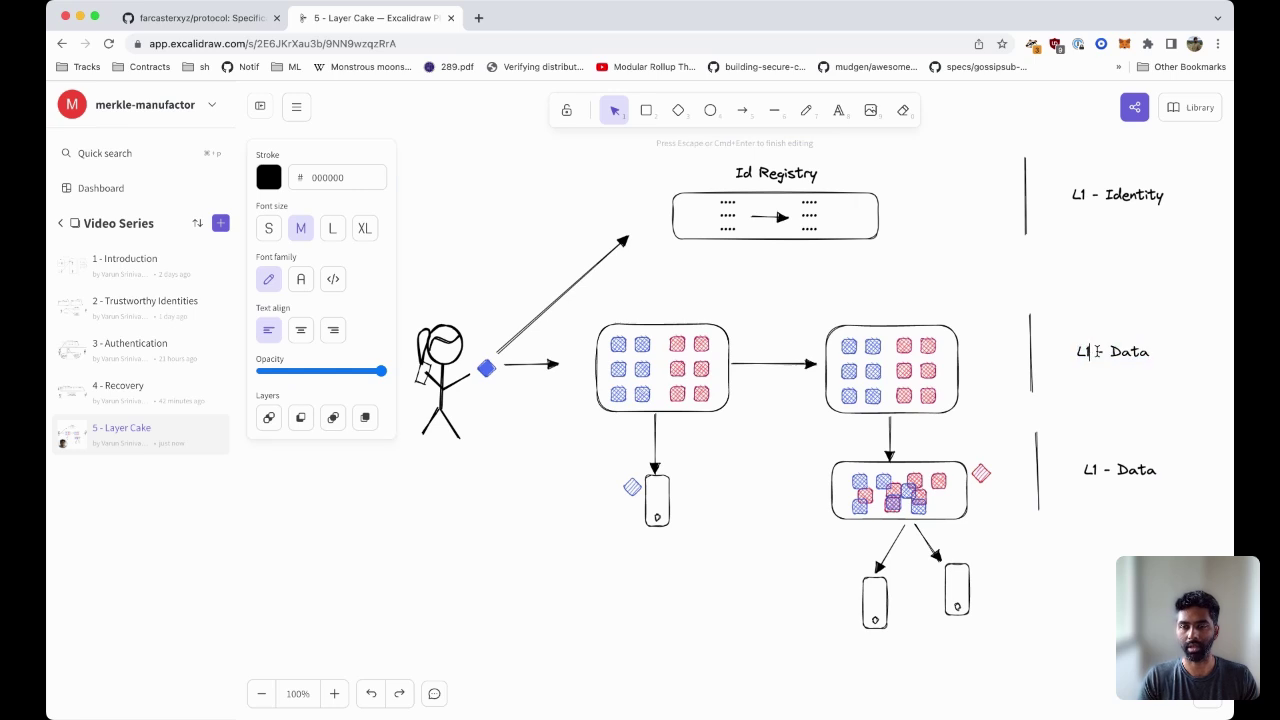
double_click(1090, 352)
text(L2)
click(1025, 497)
- Extend the lowest vertical line down to the level of the bottom phones and change its label to "L3 - App"
click(1036, 485)
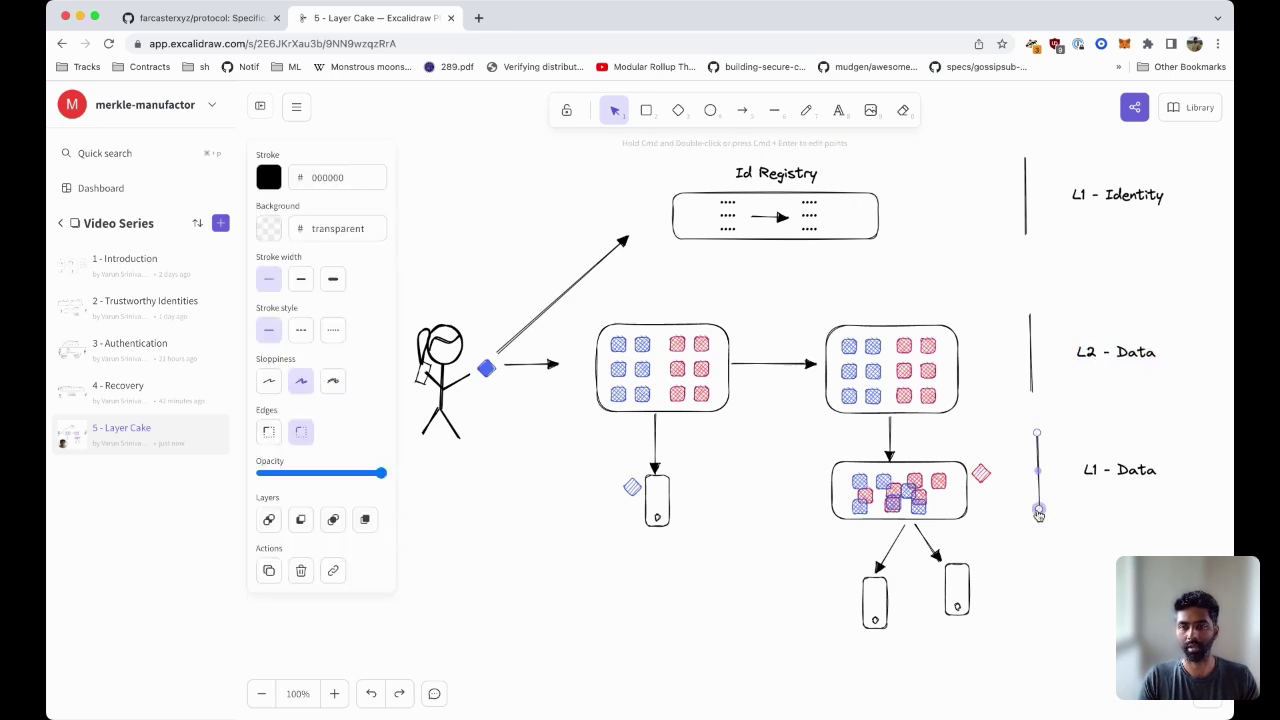
drag(1038, 511, 1039, 617)
double_click(1118, 469)
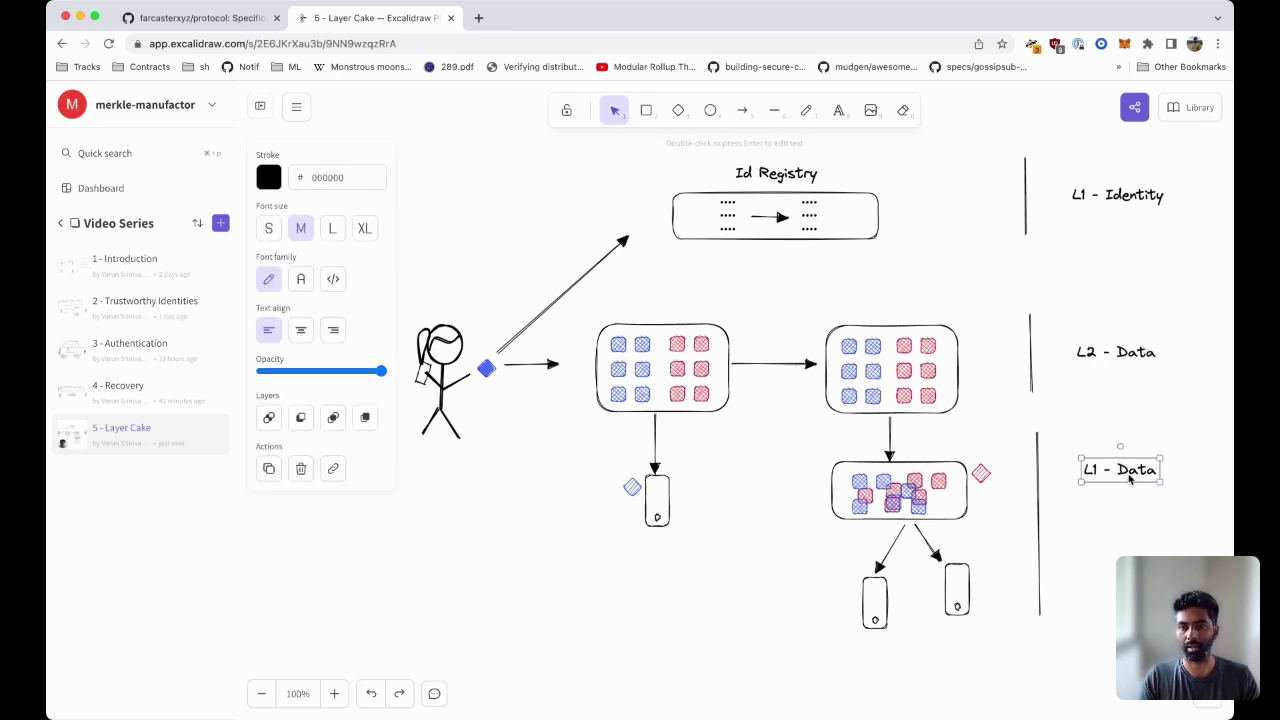
double_click(1137, 469)
click(1108, 469)
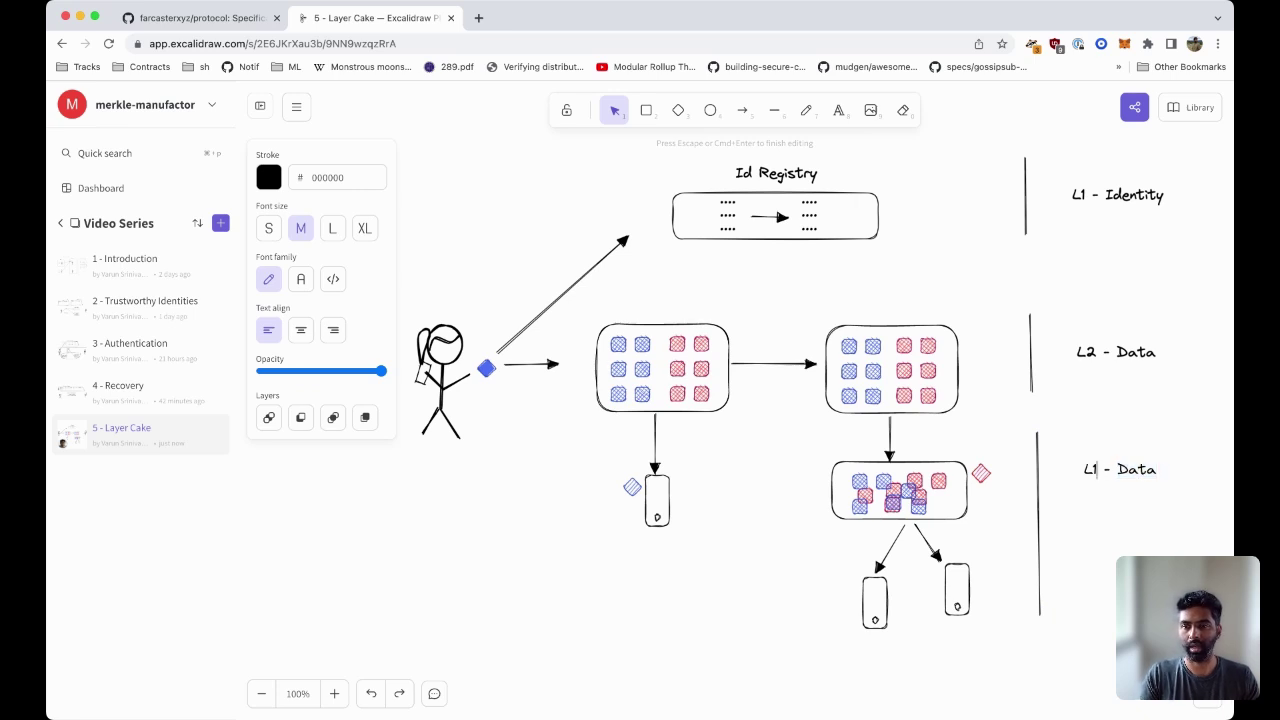
key(BackSpace)
text(3)
double_click(1160, 469)
text(App)
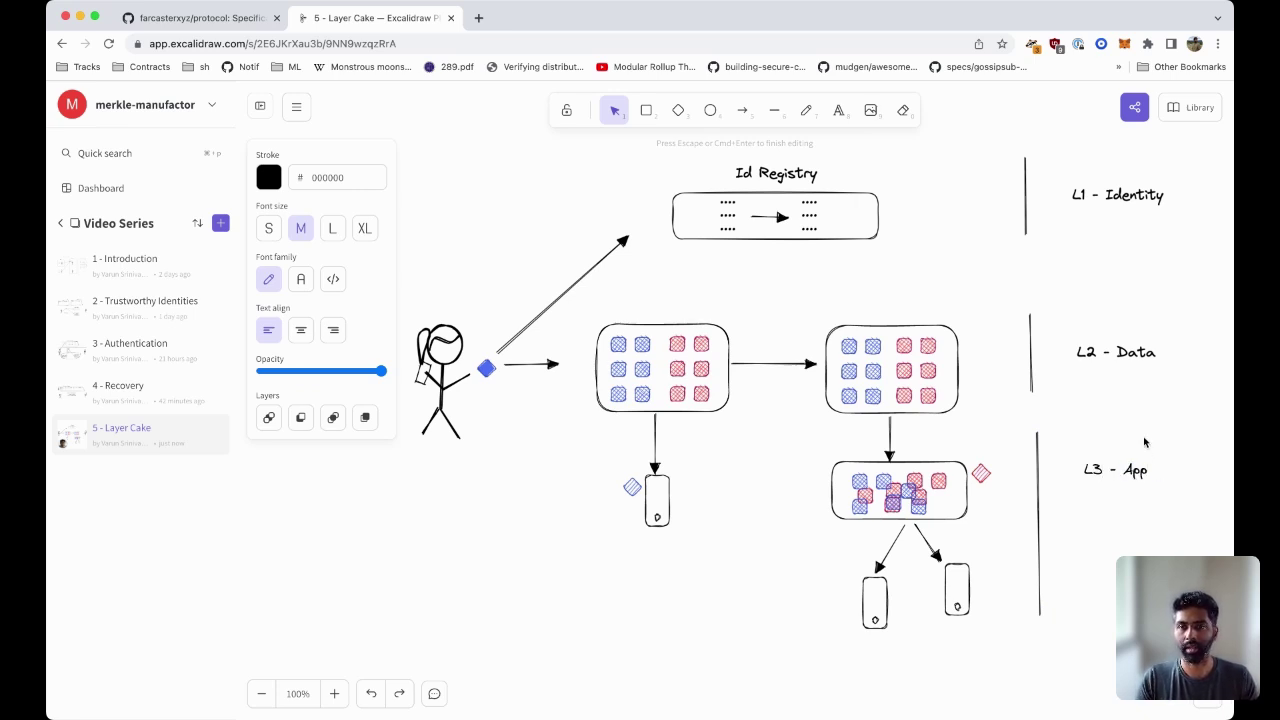
click(1111, 428)
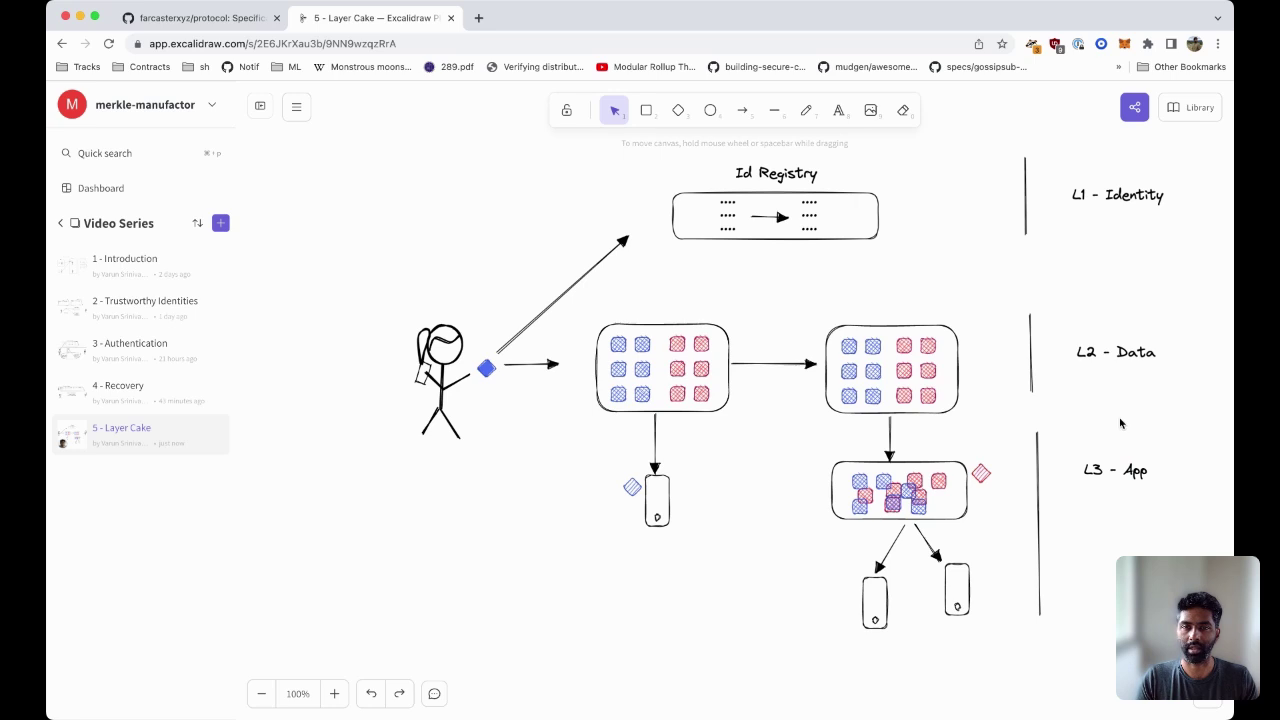
click(1111, 195)
click(1124, 349)
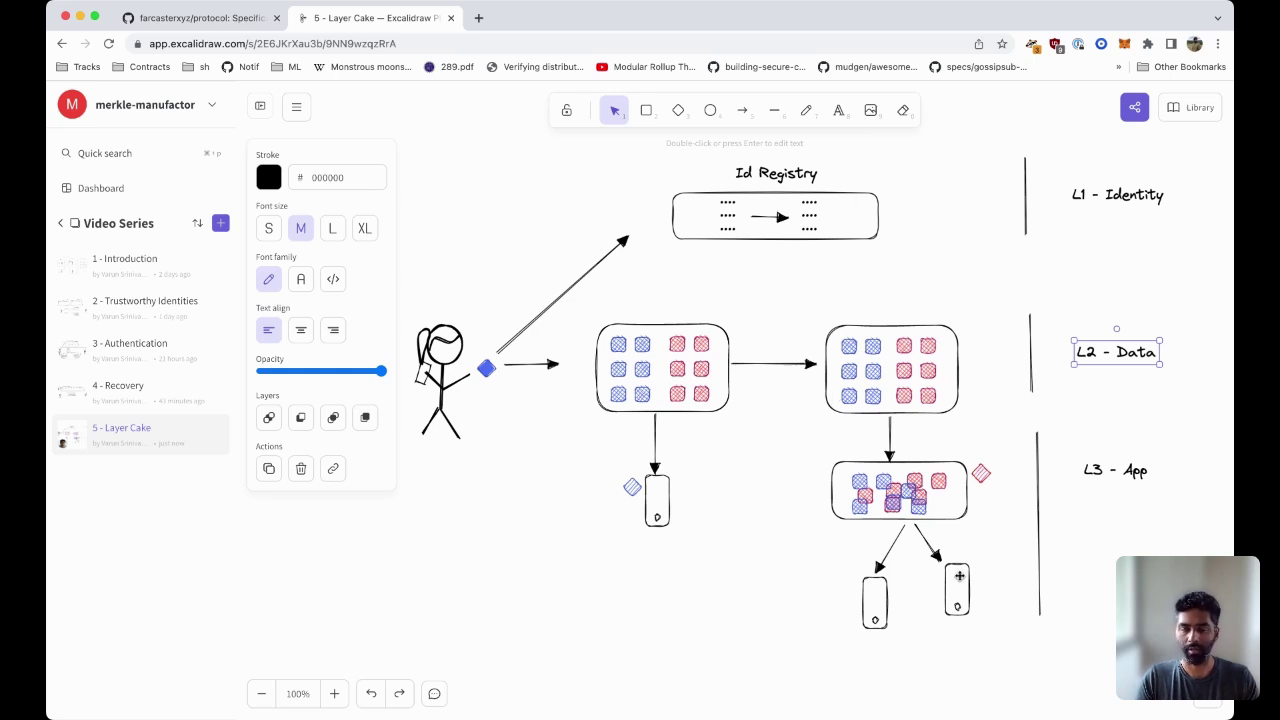
key(Escape)
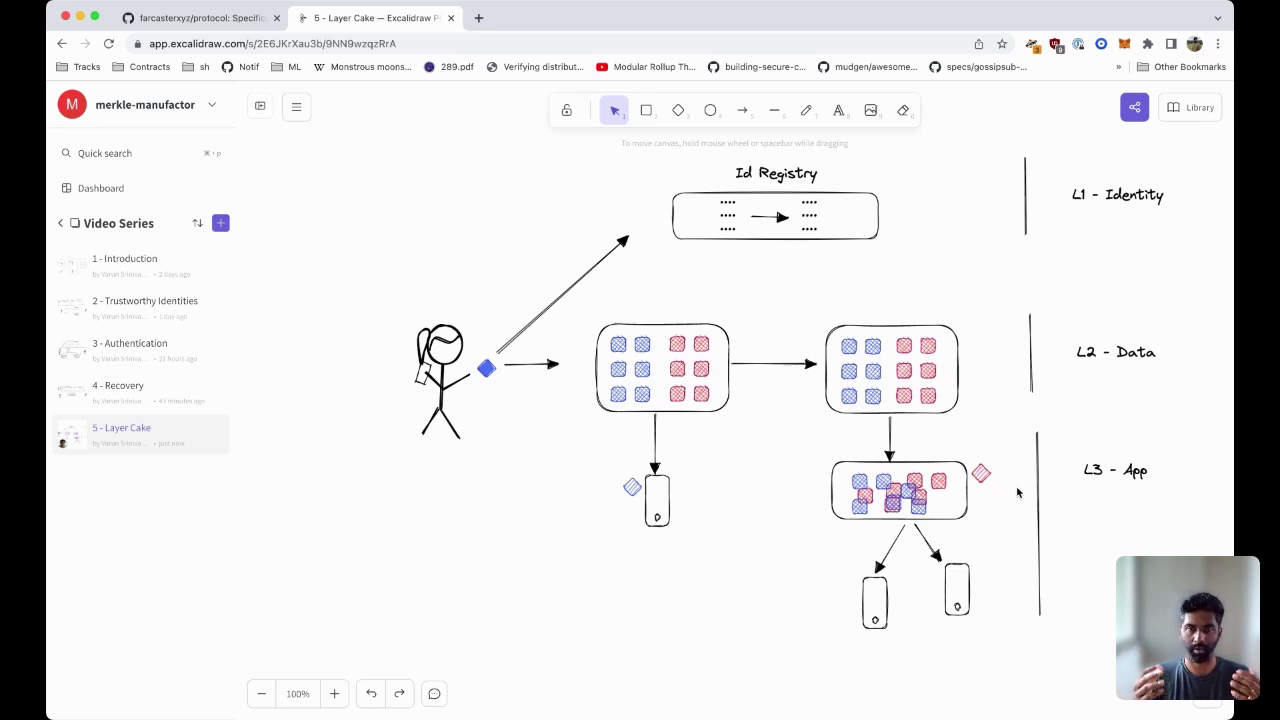
click(679, 369)
click(619, 370)
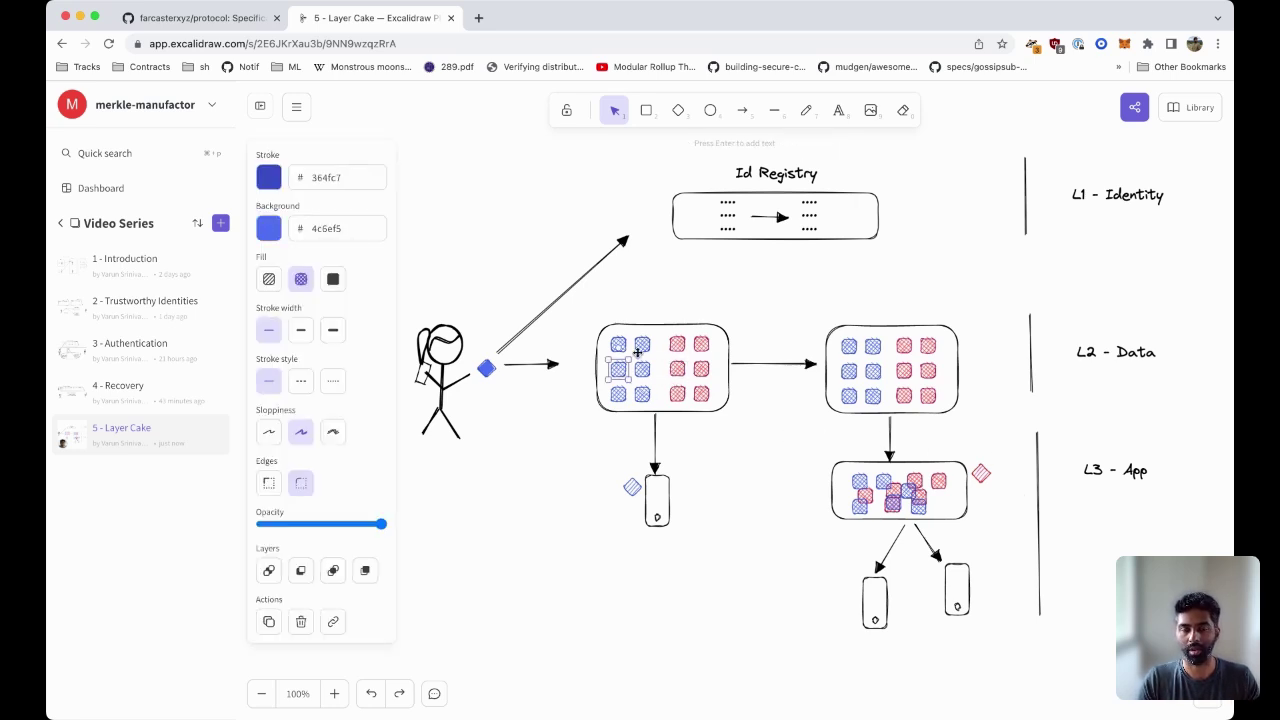